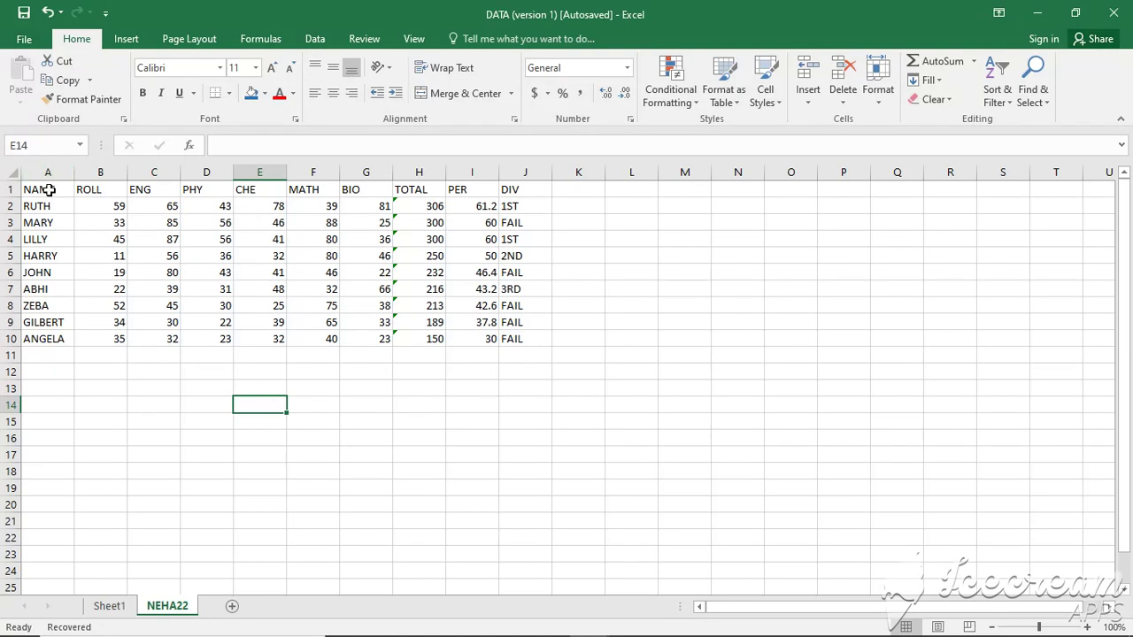
Turn on filtering for the student marks table in A1:J10.
left_click_drag(45, 188, 521, 340)
left_click(317, 39)
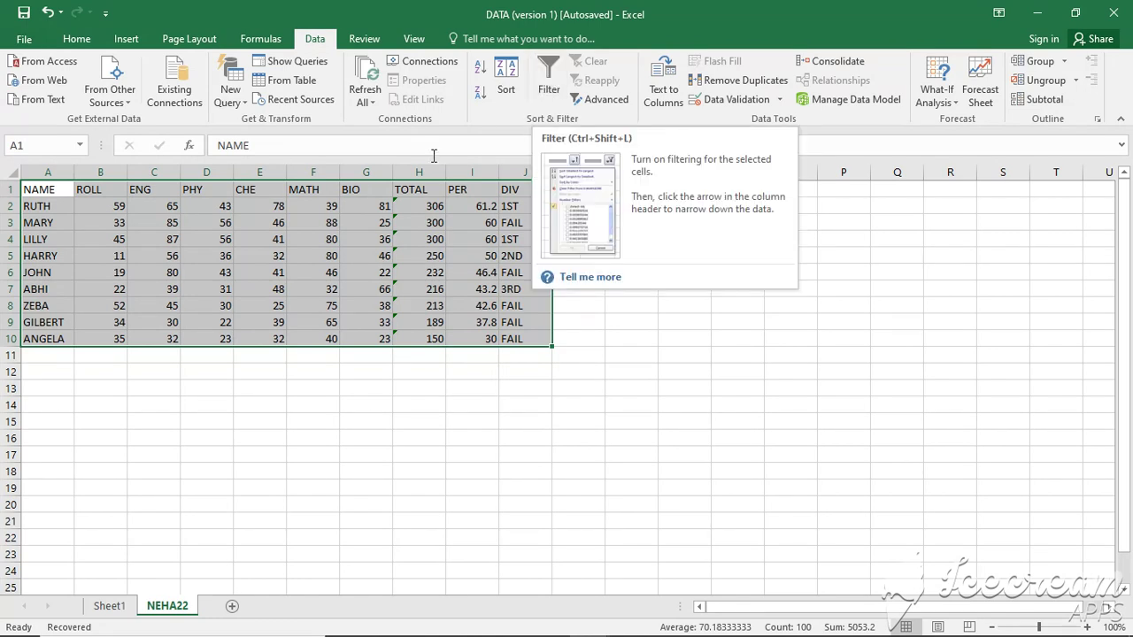
left_click(551, 65)
left_click(408, 401)
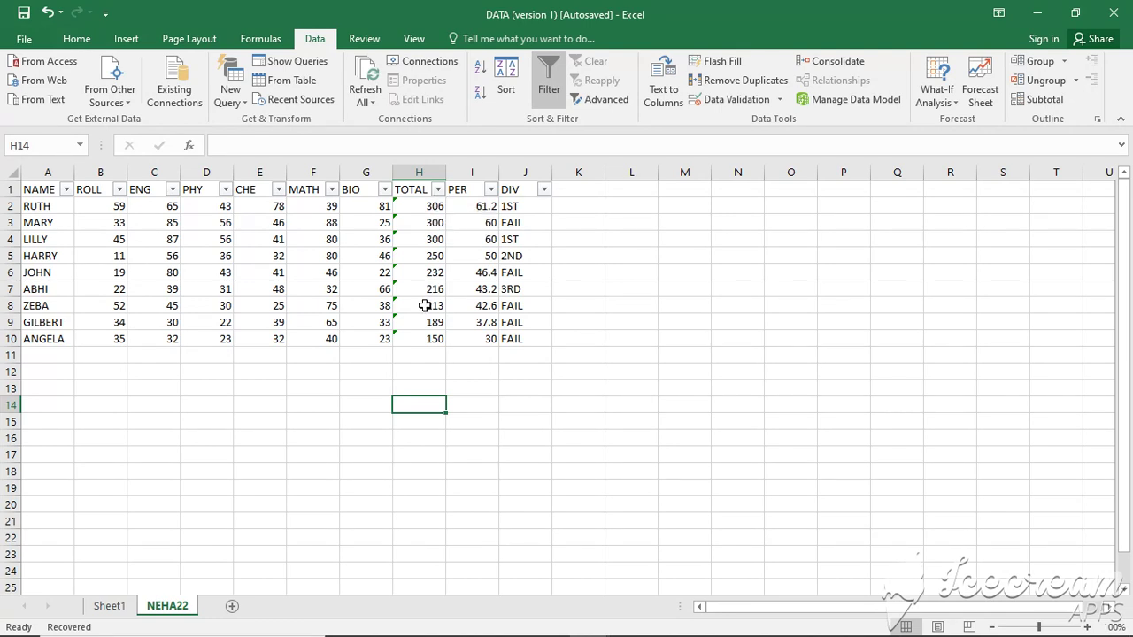
Filter the TOTAL column with a Top 10 number filter showing the top items, check the remaining totals, and undo the filter.
left_click_drag(419, 207, 421, 339)
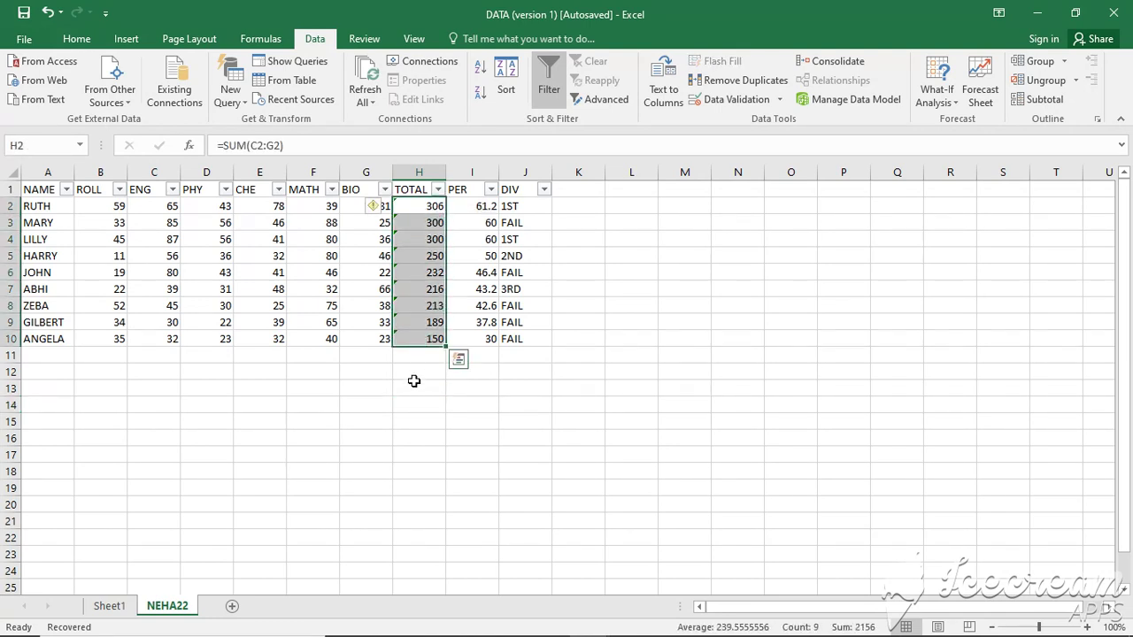
left_click(412, 382)
left_click(438, 190)
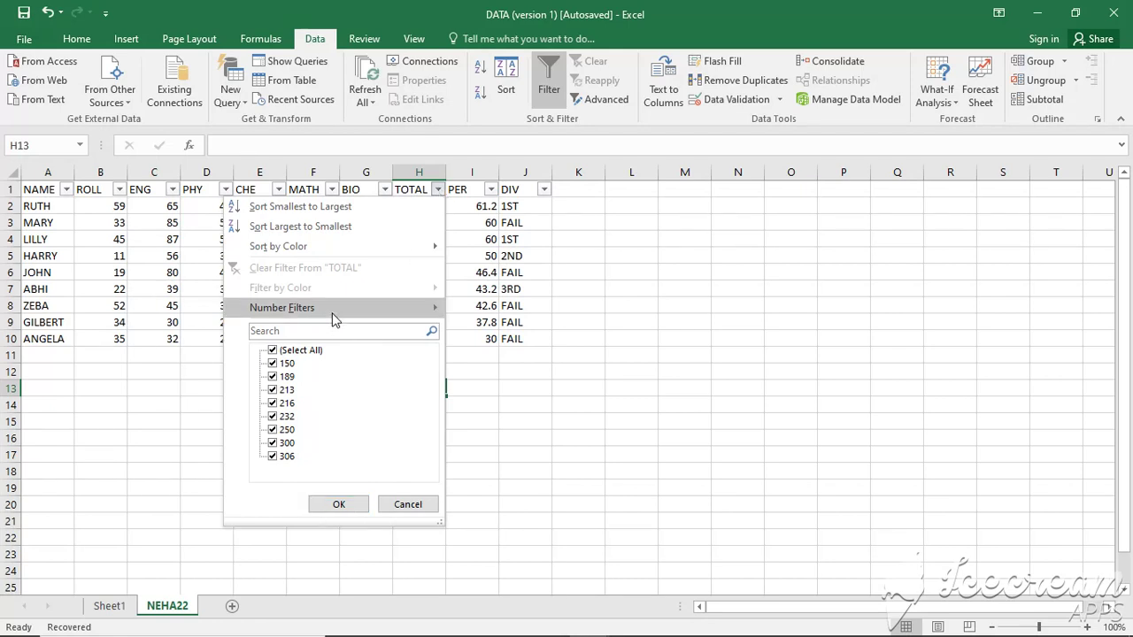
mouse_move(334, 319)
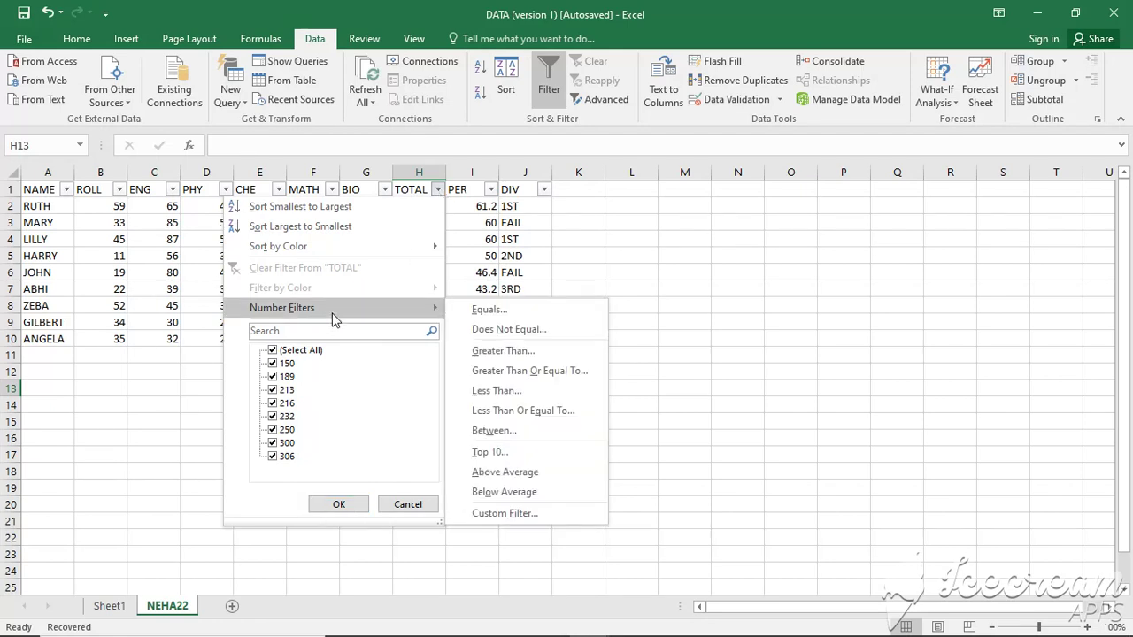
left_click(500, 453)
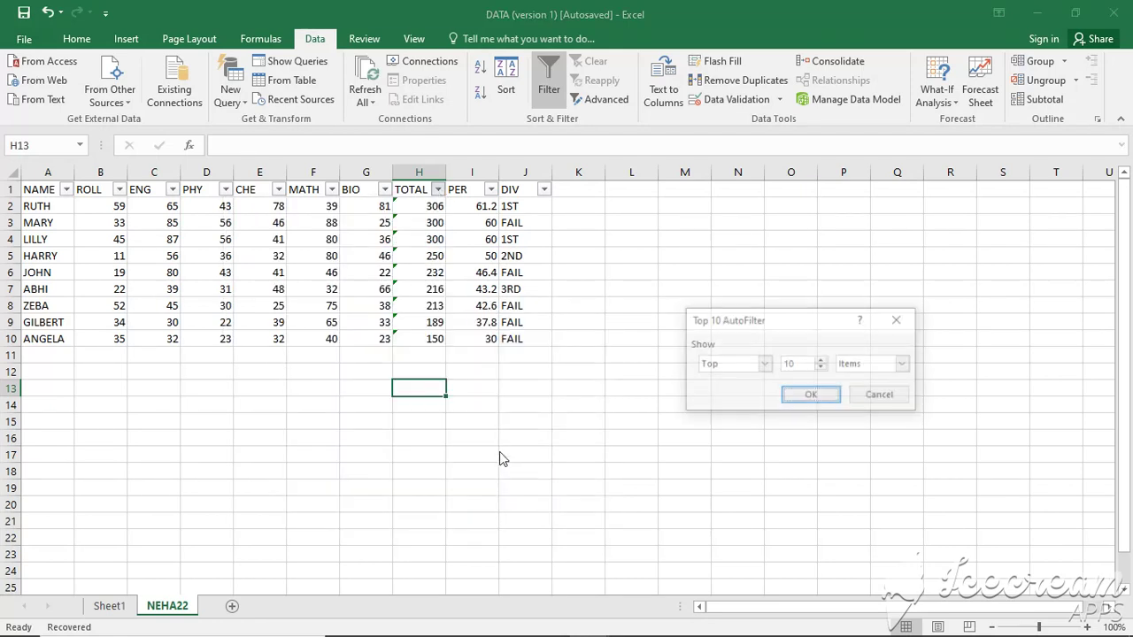
double_click(794, 368)
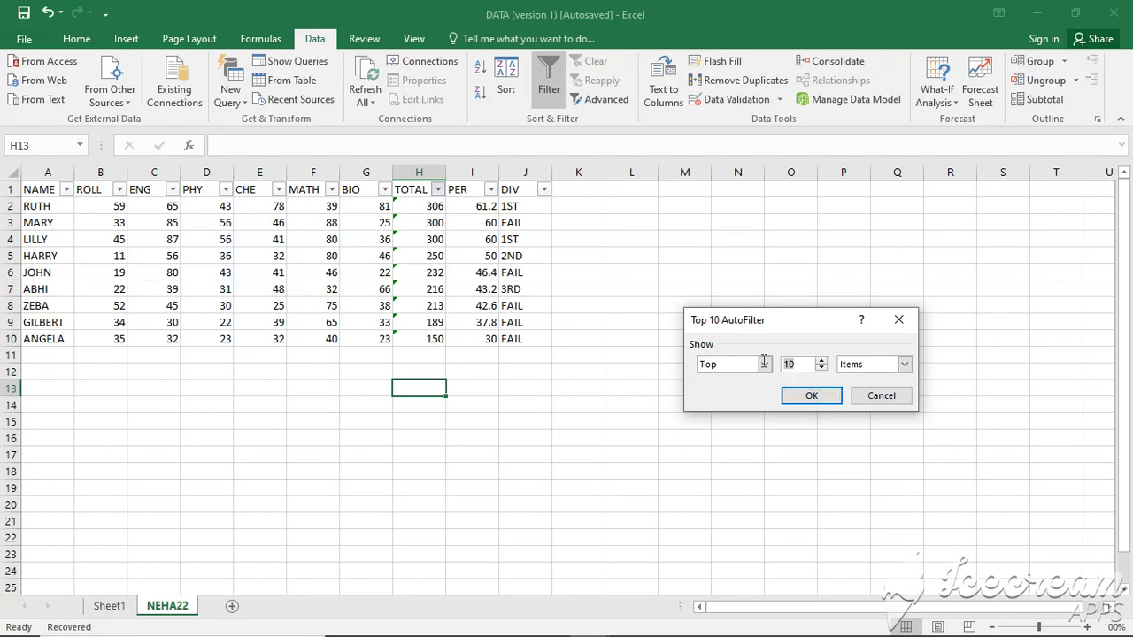
left_click(812, 399)
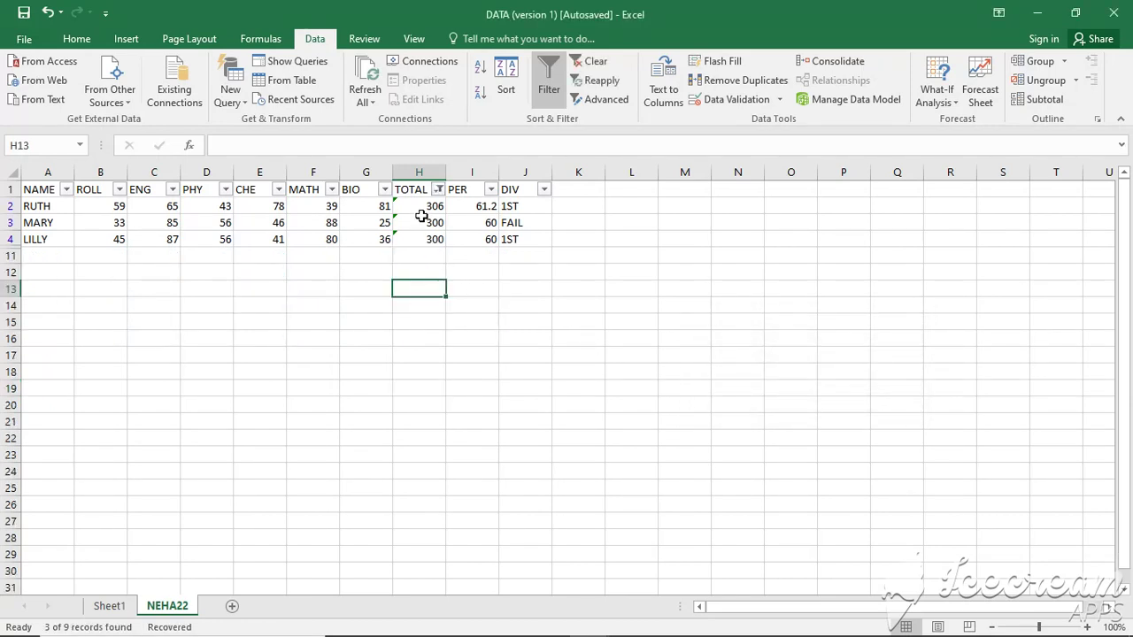
left_click_drag(425, 206, 424, 246)
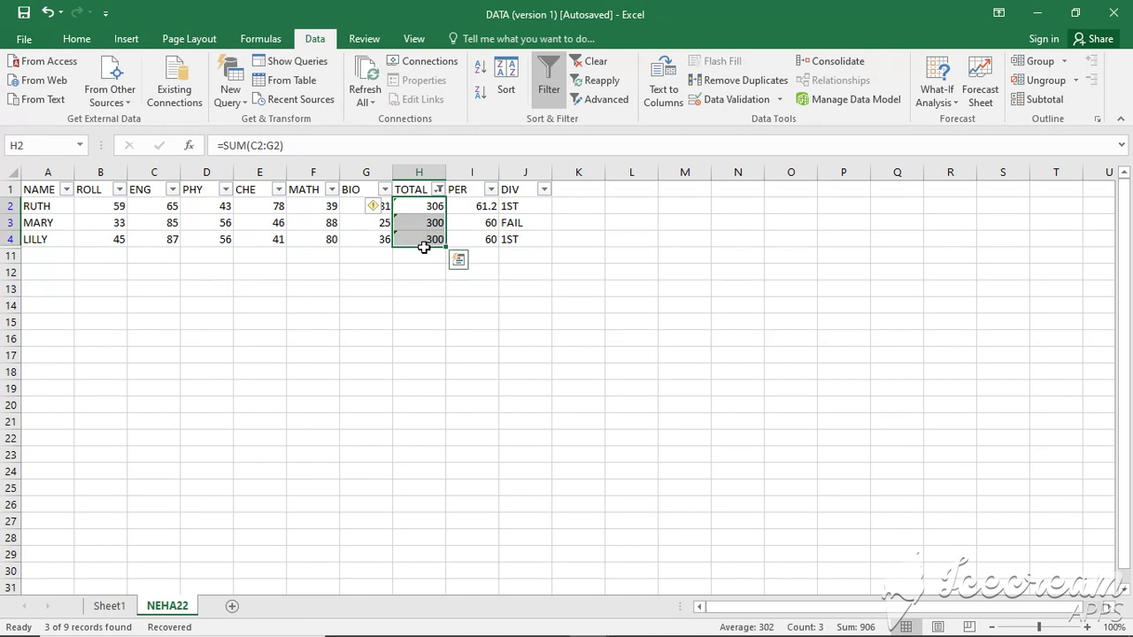
key("ctrl+z")
left_click(422, 338)
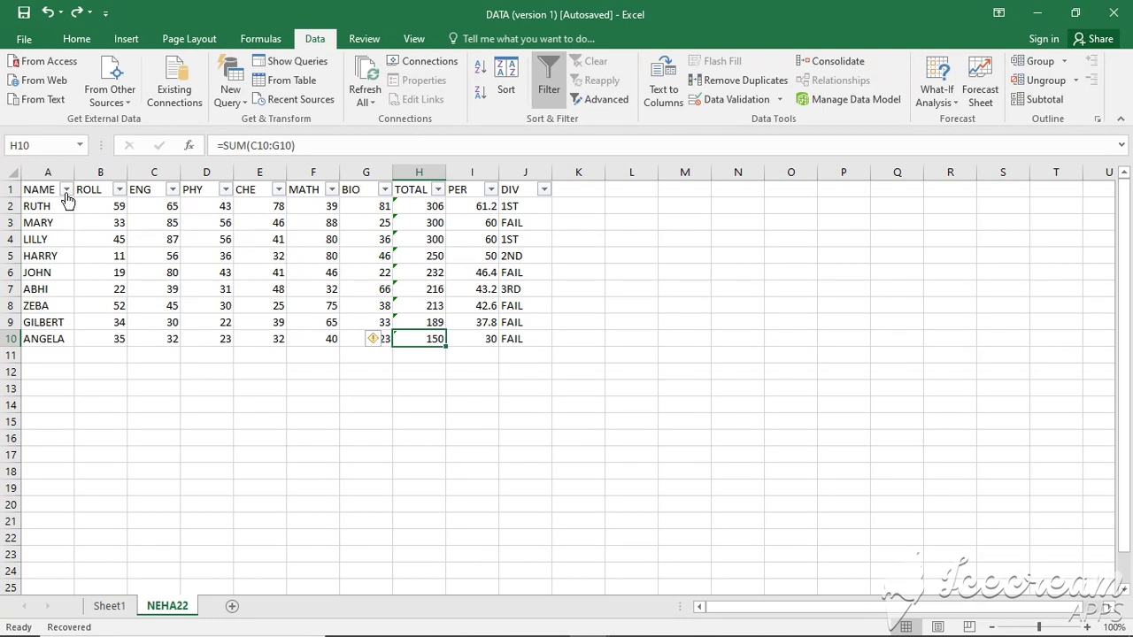
Try filtering the NAME column with an Equals text filter for "a", and undo the filter.
left_click_drag(48, 206, 48, 321)
left_click(51, 341)
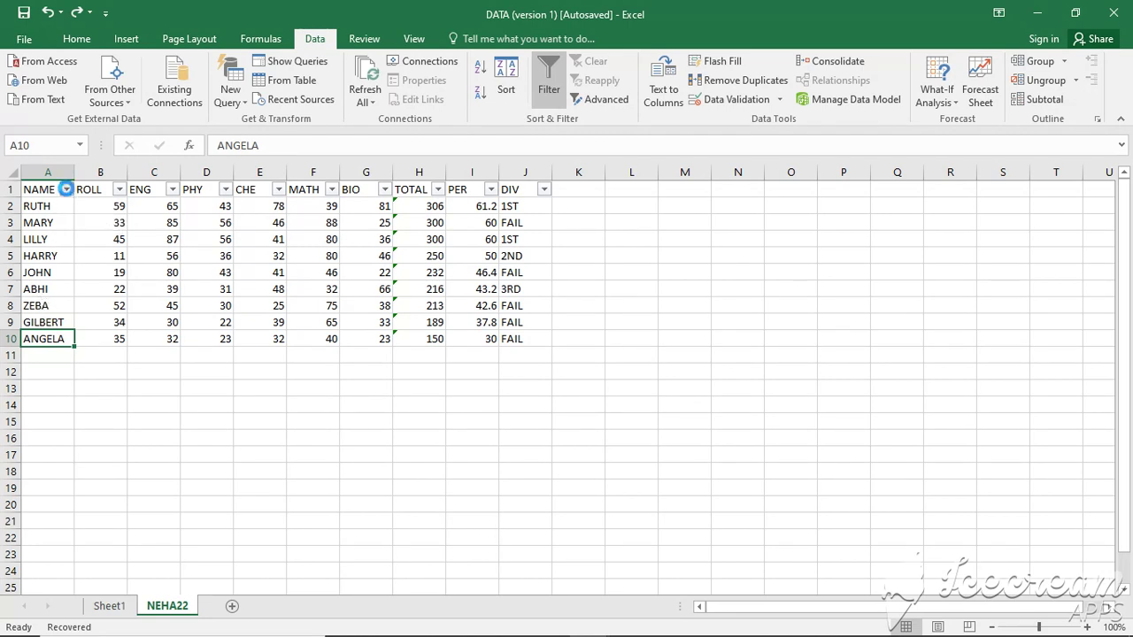
left_click(67, 192)
mouse_move(86, 315)
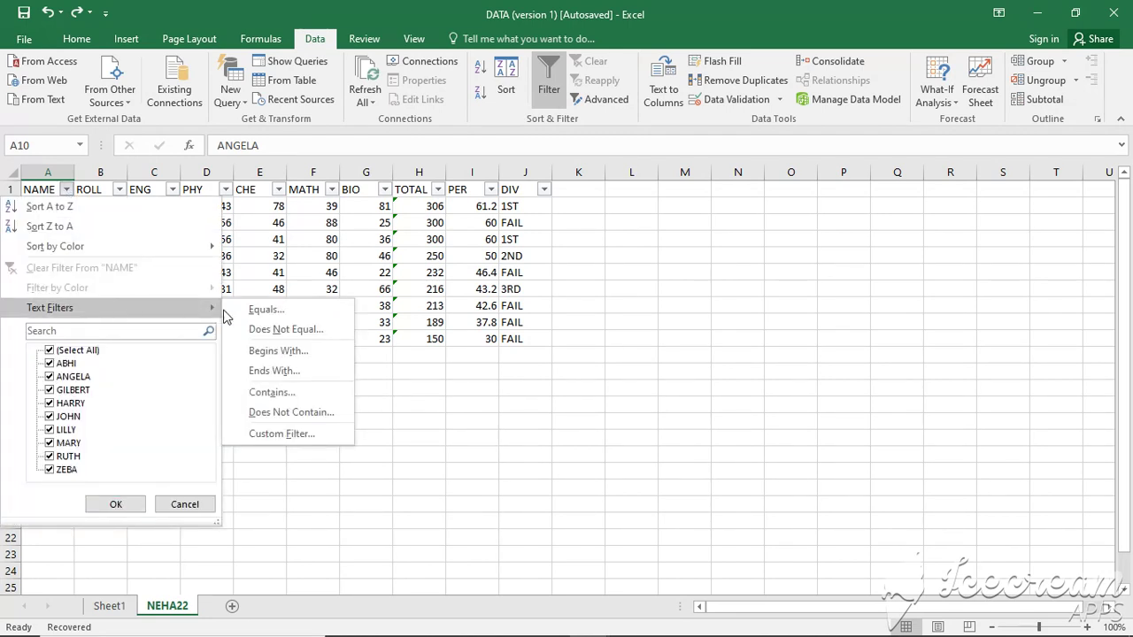
left_click(282, 310)
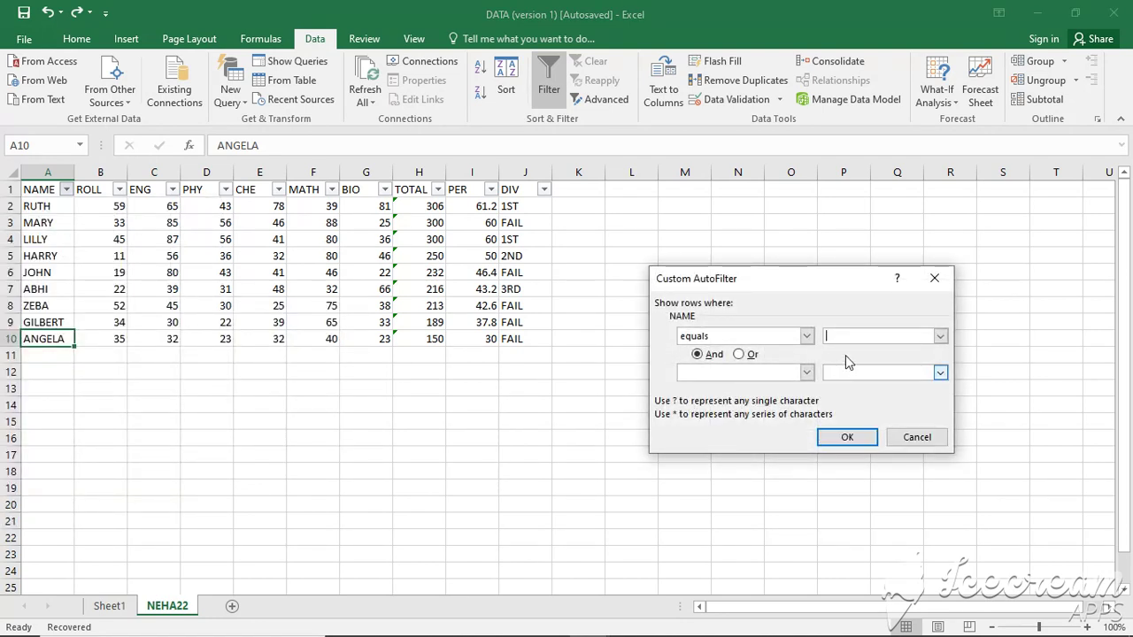
type("a")
left_click(852, 437)
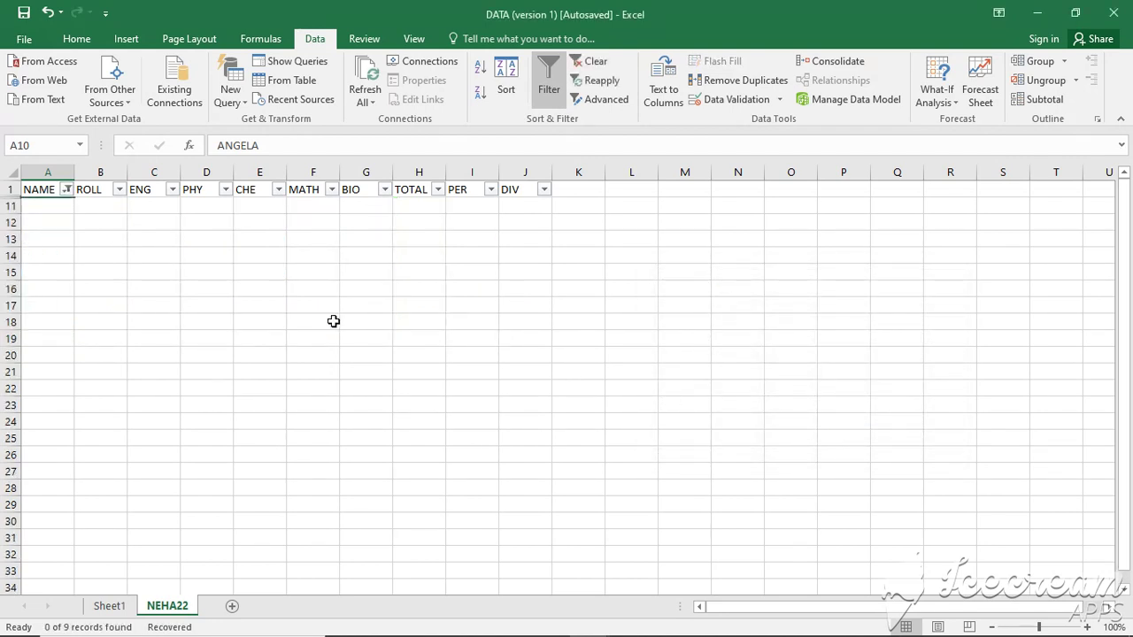
left_click(67, 190)
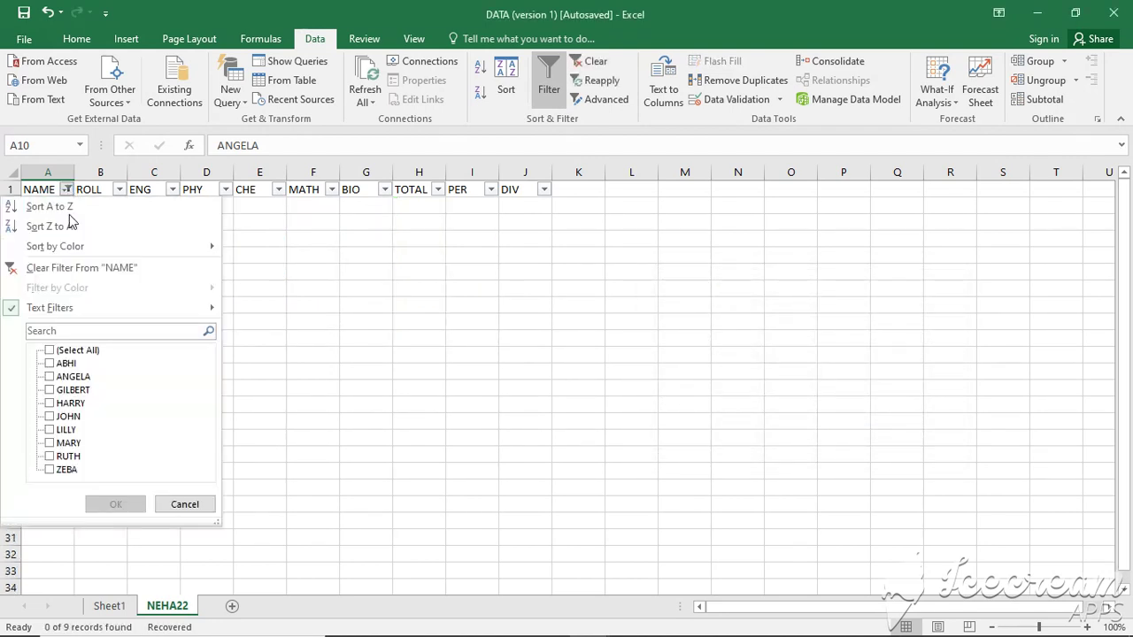
left_click(495, 334)
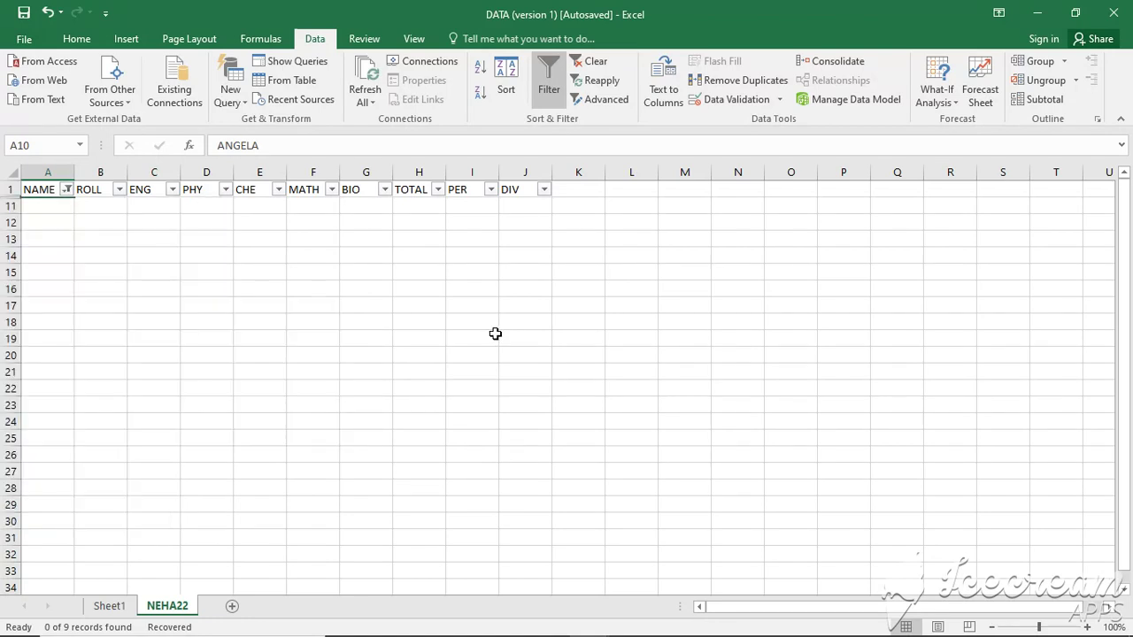
key("ctrl+z")
Filter the NAME column with an Equals text filter for "a*", check the matching names, and undo the filter.
left_click(67, 189)
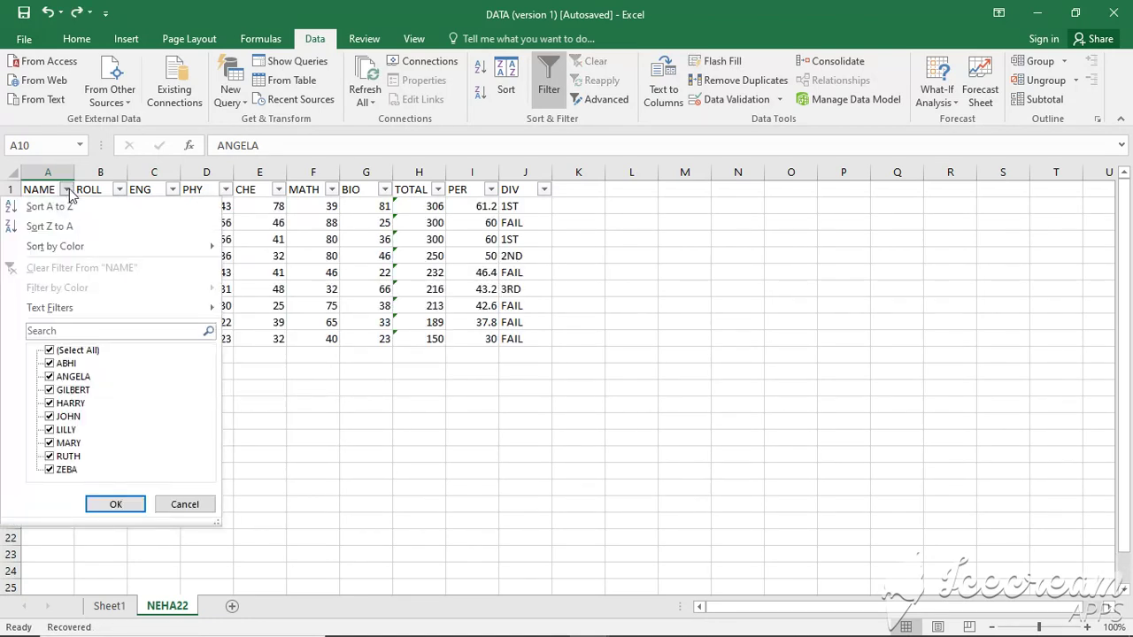
mouse_move(80, 309)
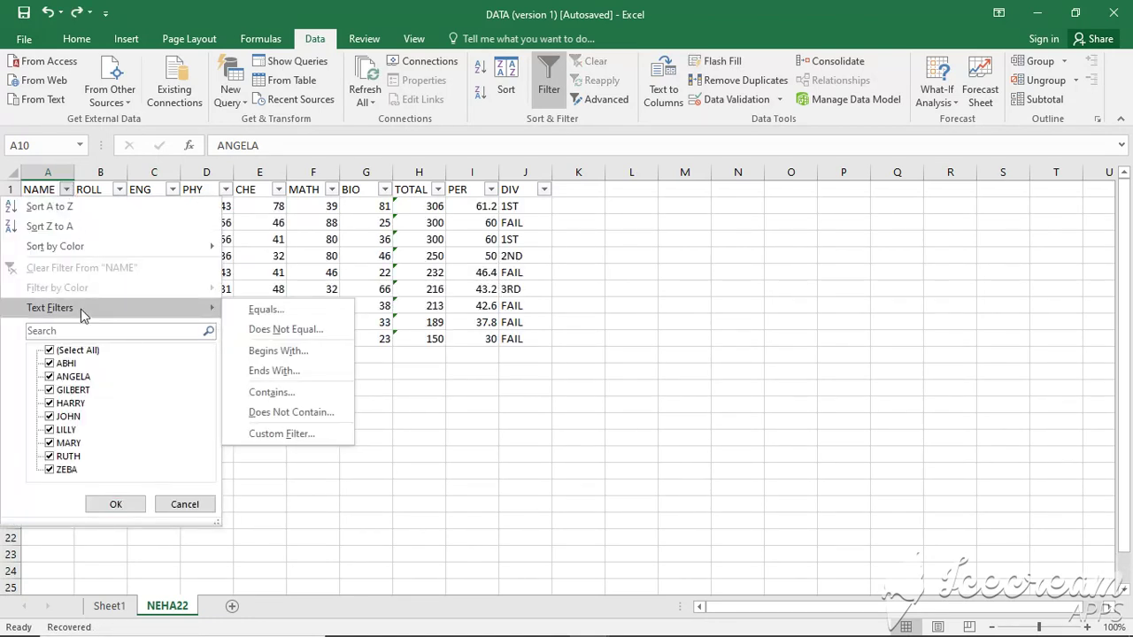
left_click(299, 316)
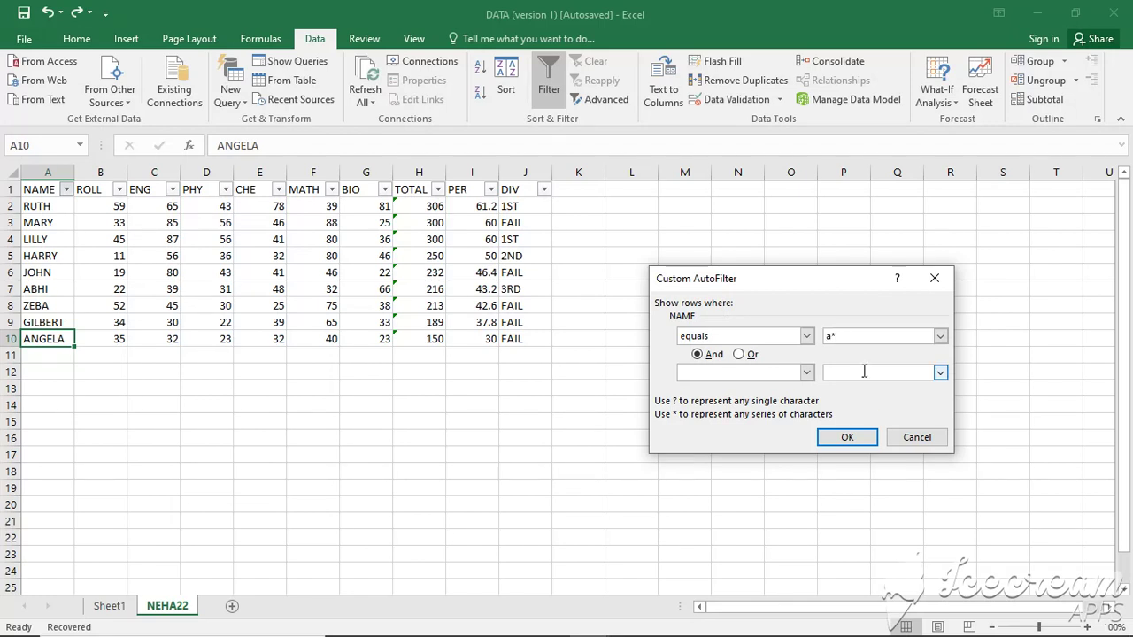
left_click(847, 437)
left_click(113, 369)
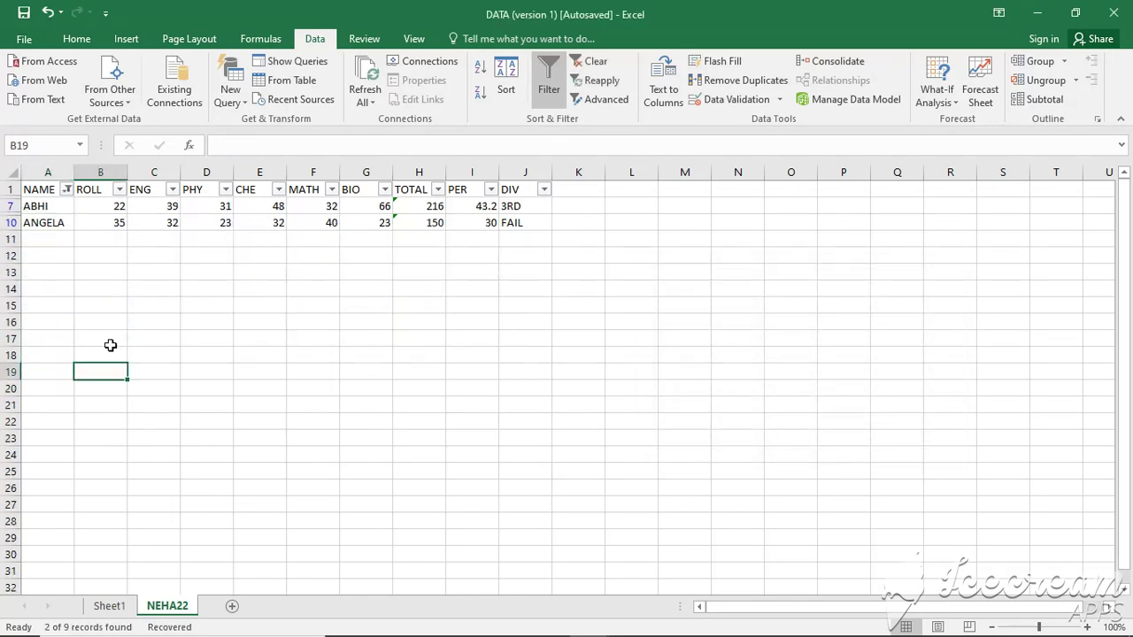
left_click_drag(57, 209, 56, 228)
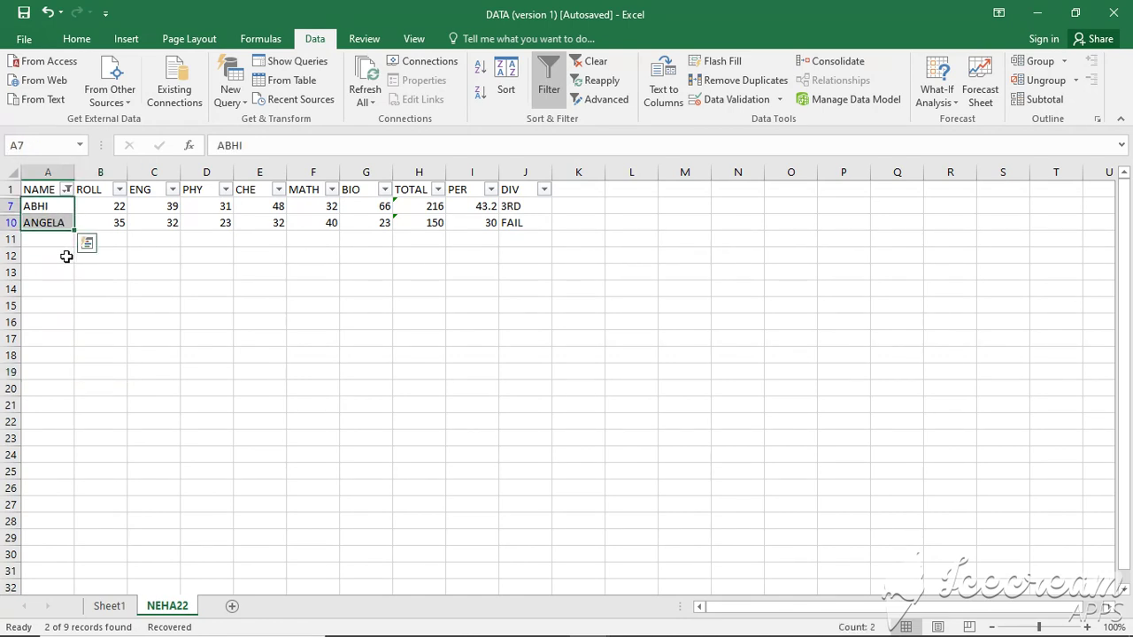
key("ctrl+z")
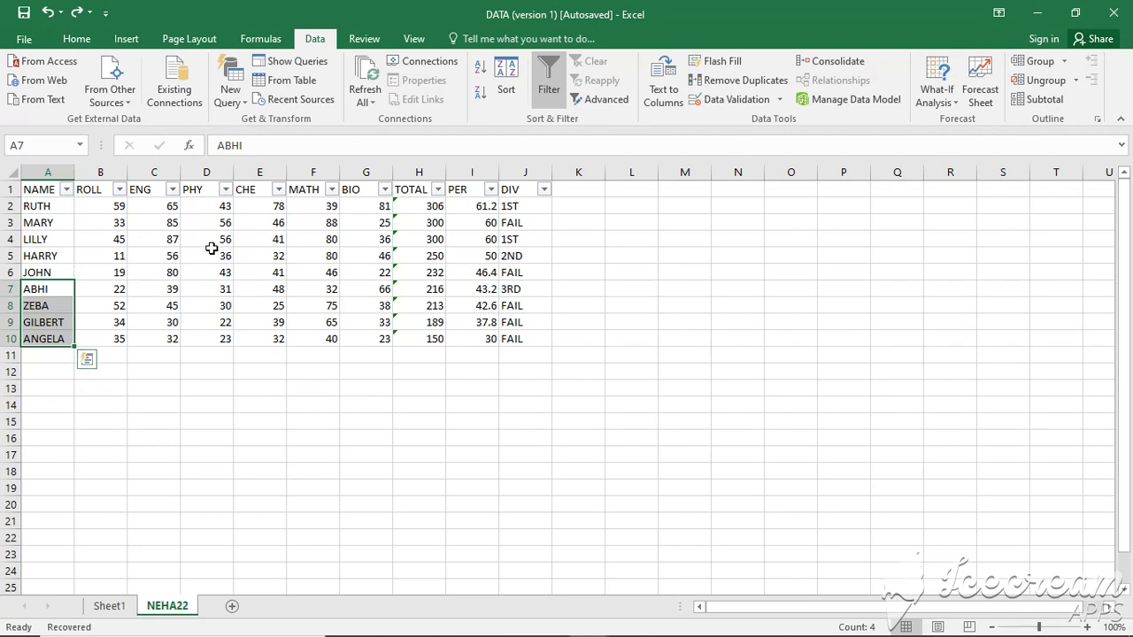
Filter the PHY column to marks equal to 56, check the matching rows, and undo the filter.
left_click_drag(206, 270, 206, 339)
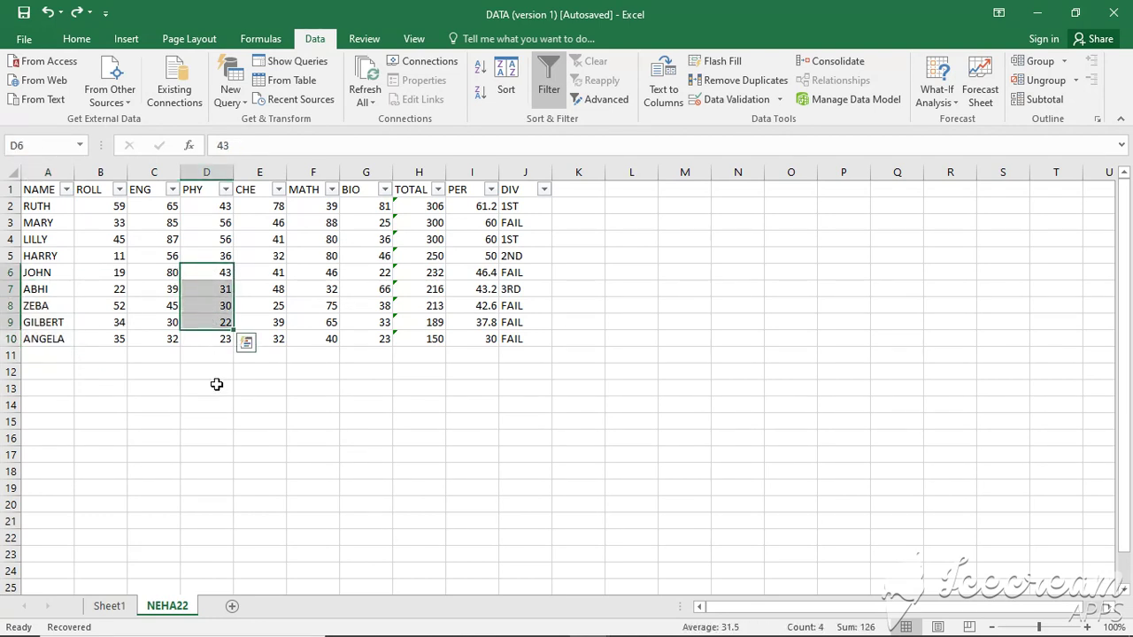
left_click(217, 385)
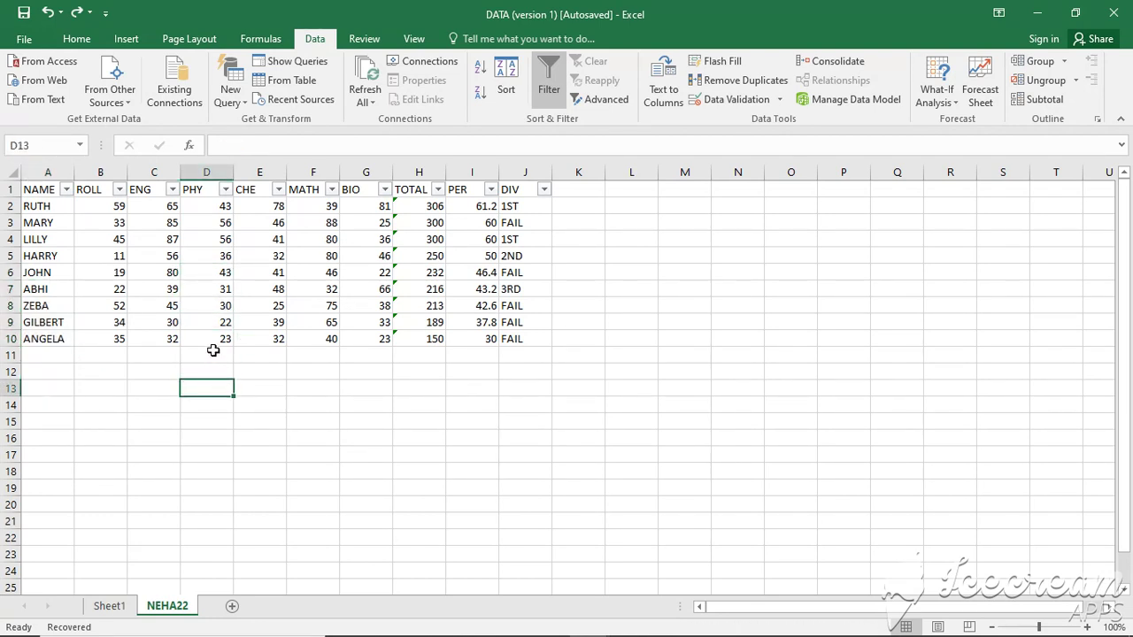
left_click(225, 191)
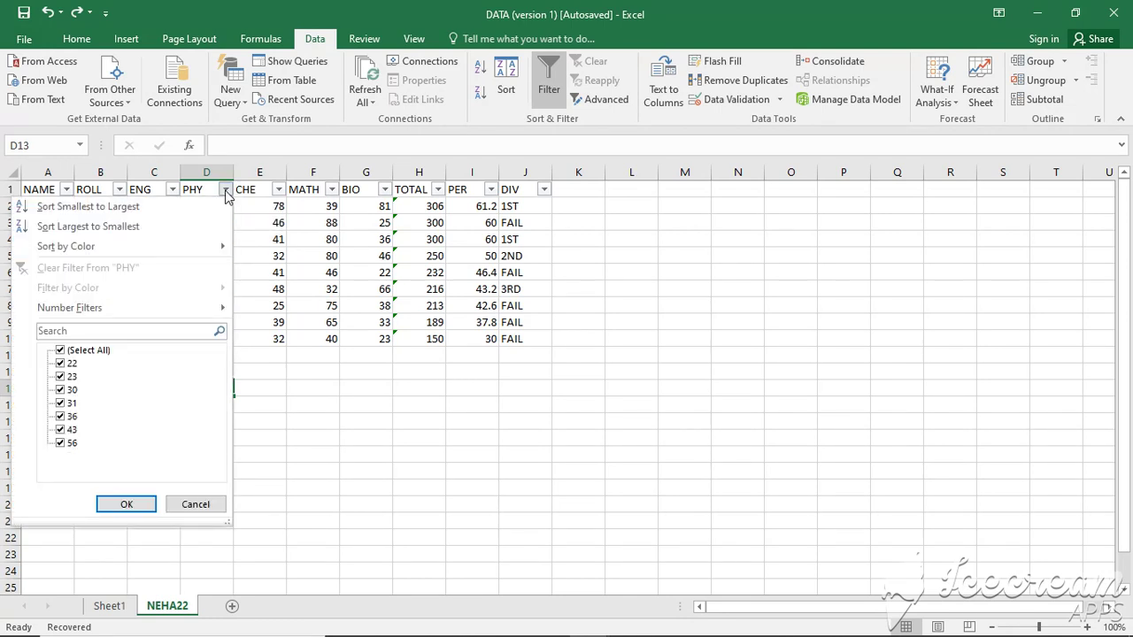
mouse_move(135, 315)
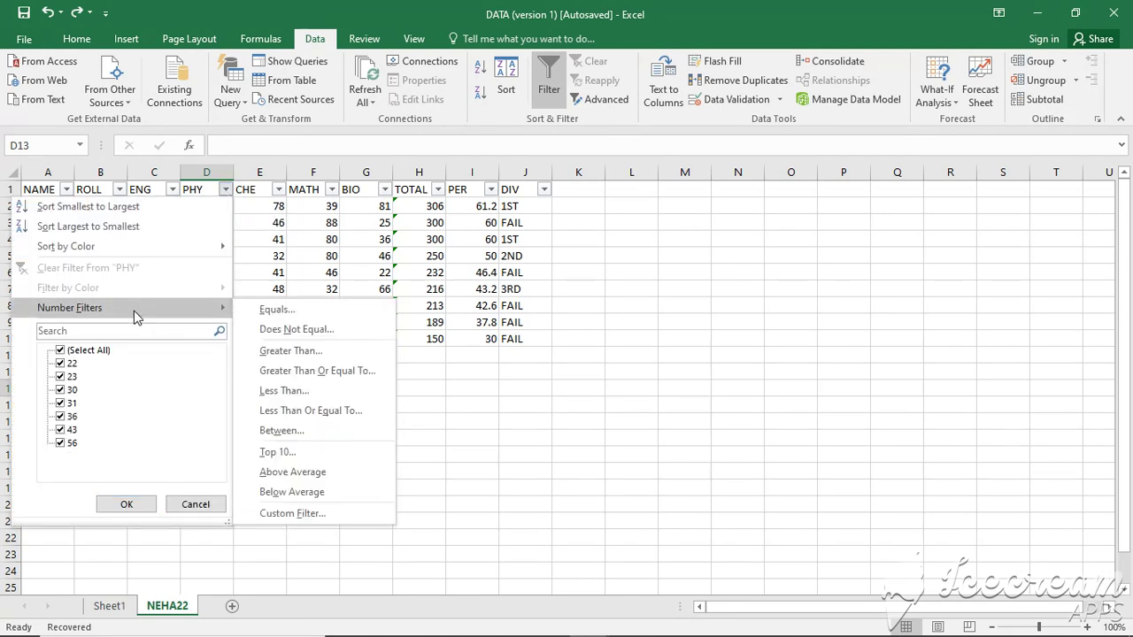
left_click(270, 310)
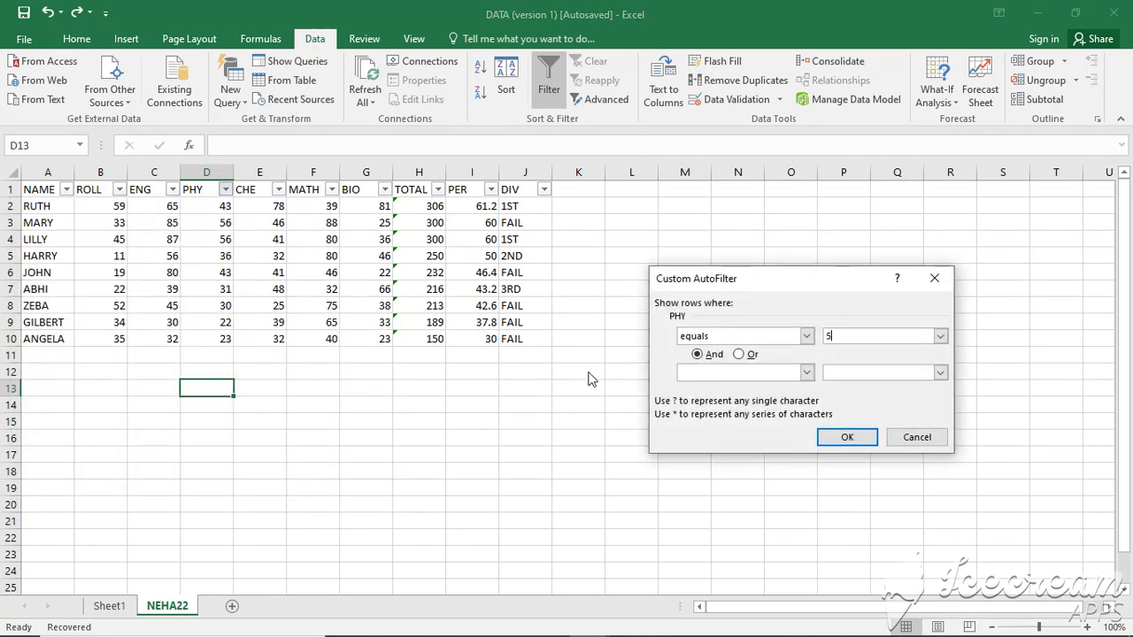
type("56")
left_click(850, 436)
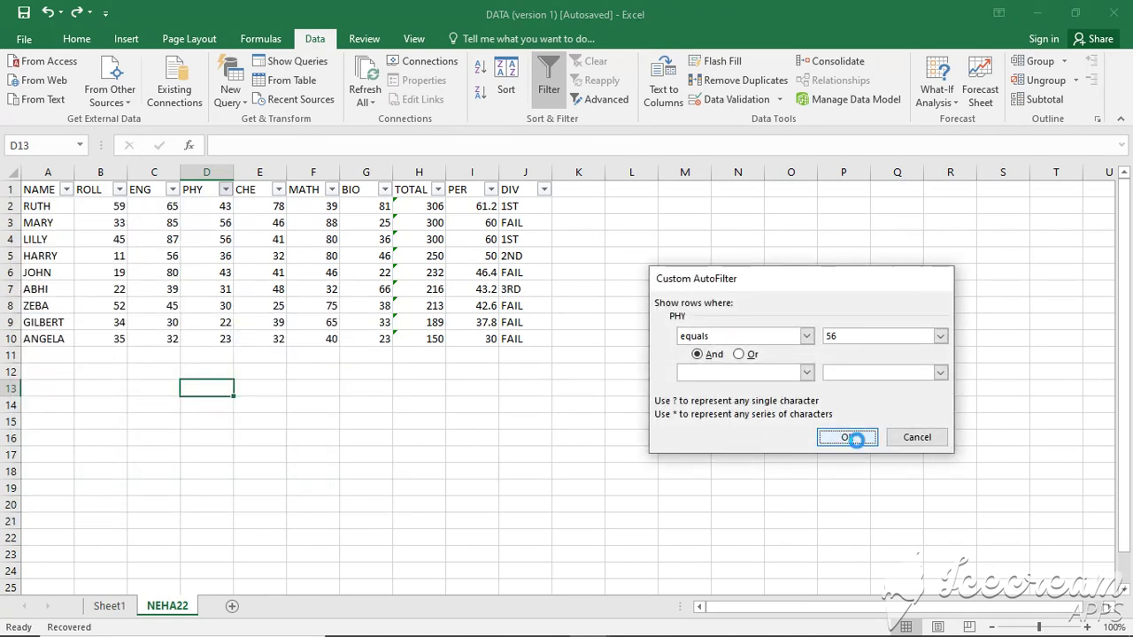
left_click_drag(214, 213, 223, 223)
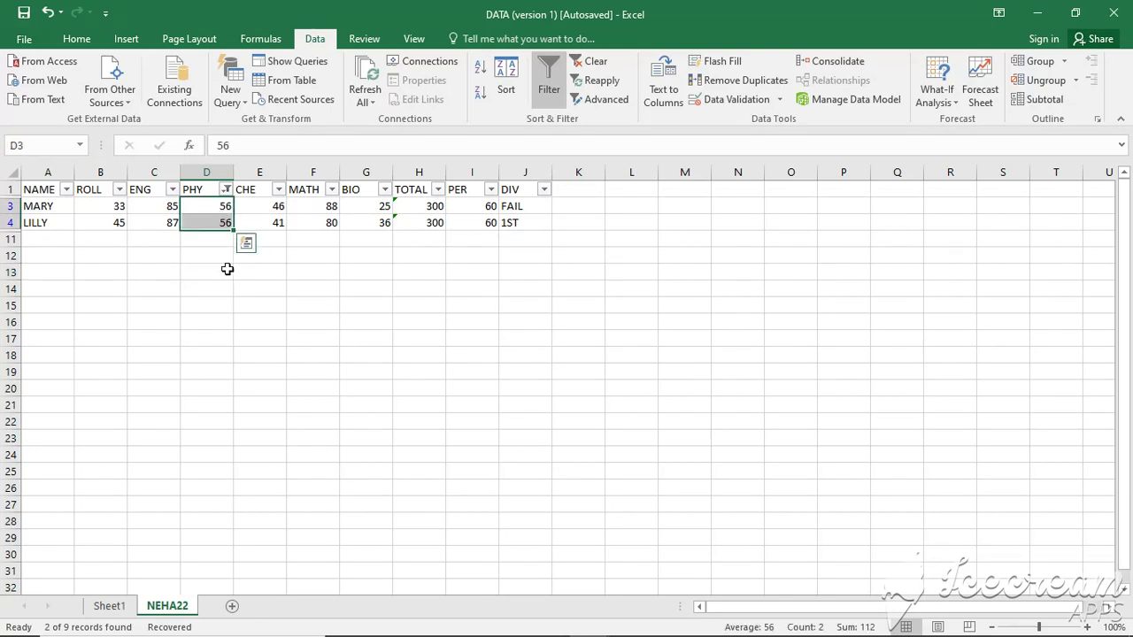
left_click(227, 269)
key("ctrl+z")
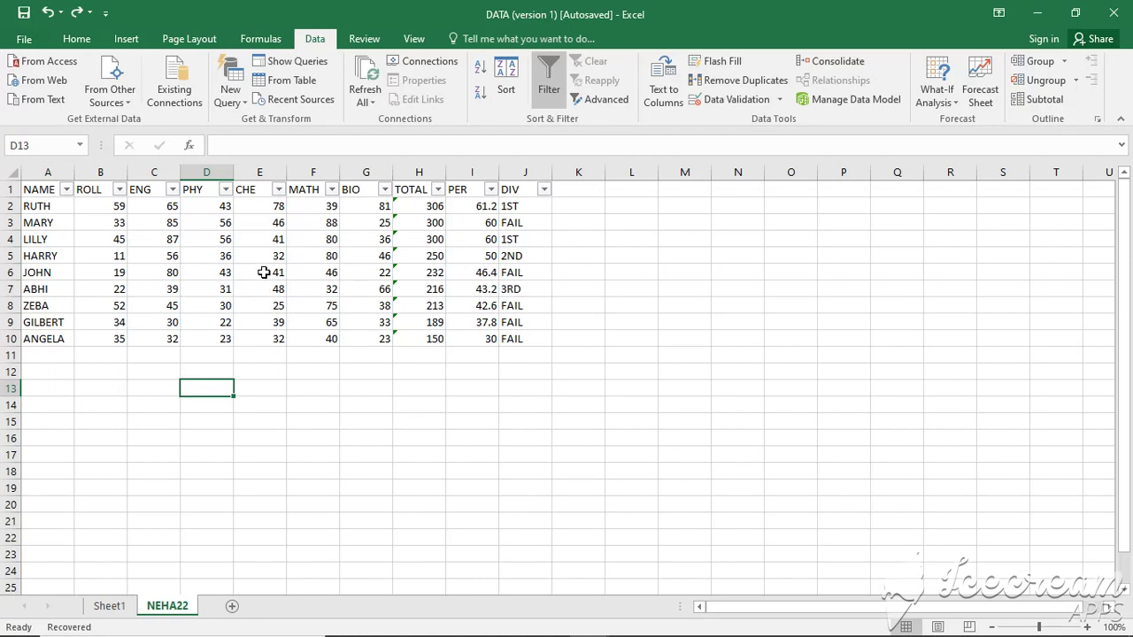
Filter the CHE column to marks greater than 50 and check the remaining mark.
left_click(279, 189)
mouse_move(194, 315)
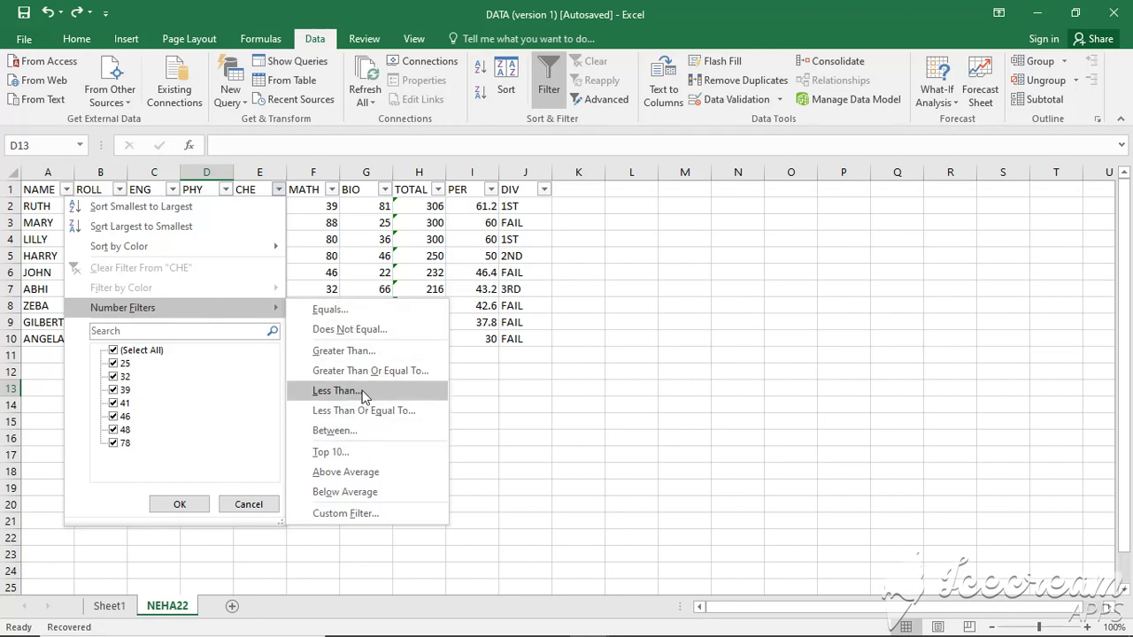
left_click(363, 354)
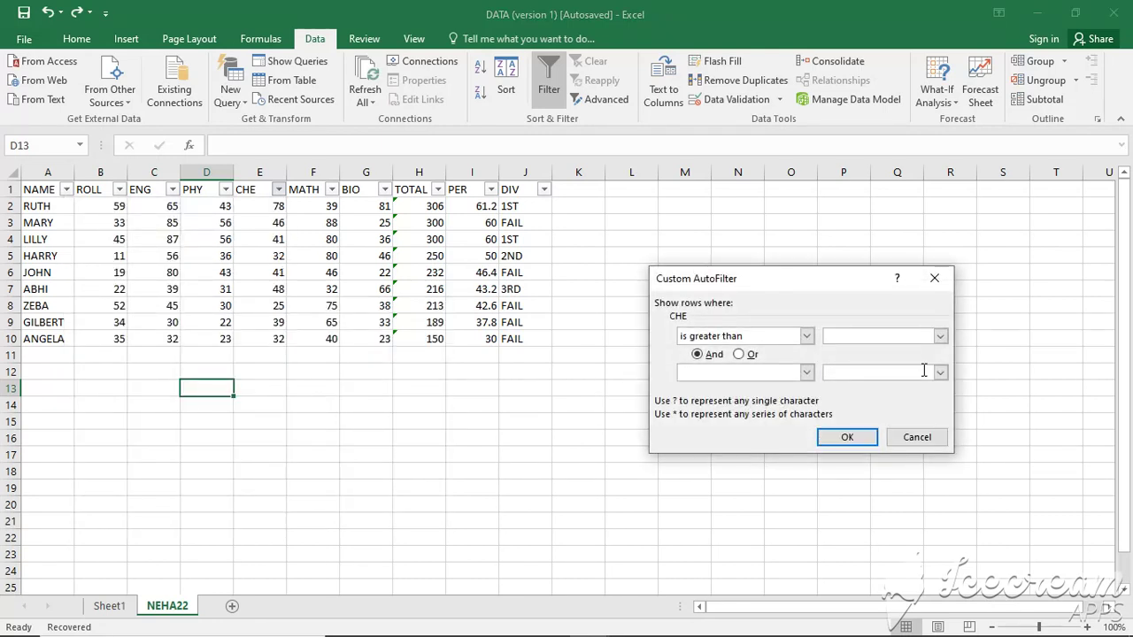
type("50")
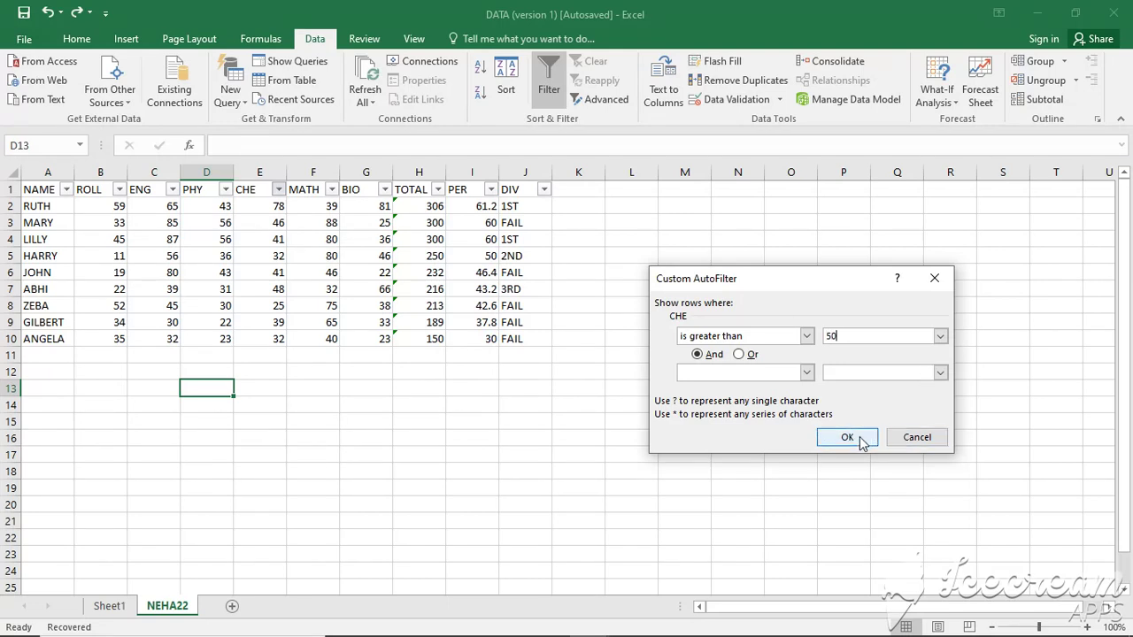
left_click(847, 438)
left_click(312, 338)
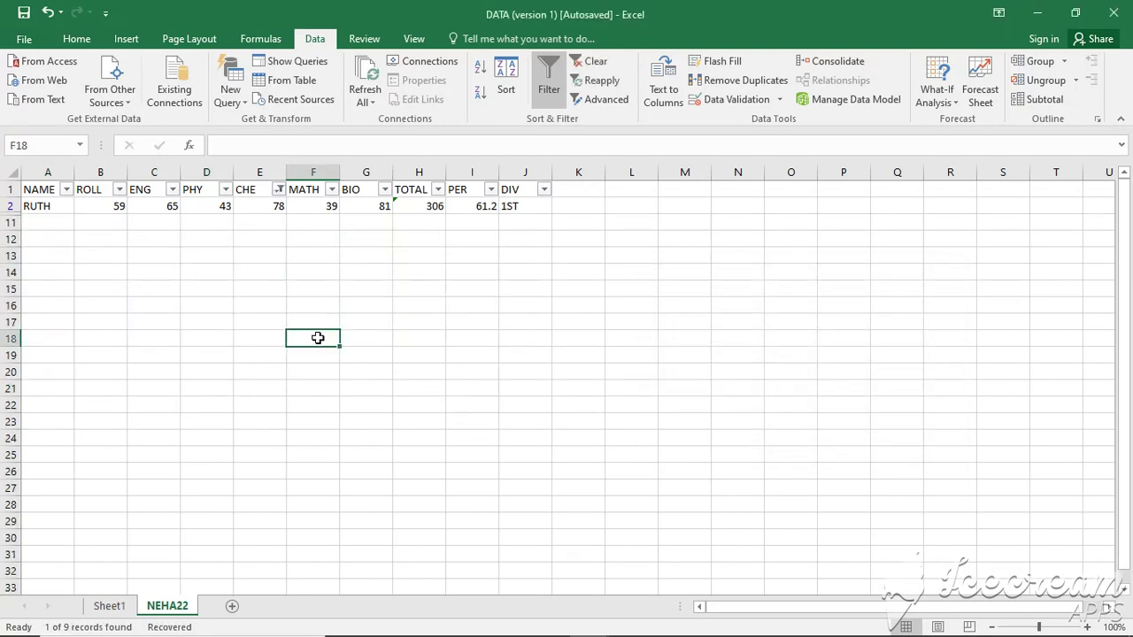
left_click(267, 205)
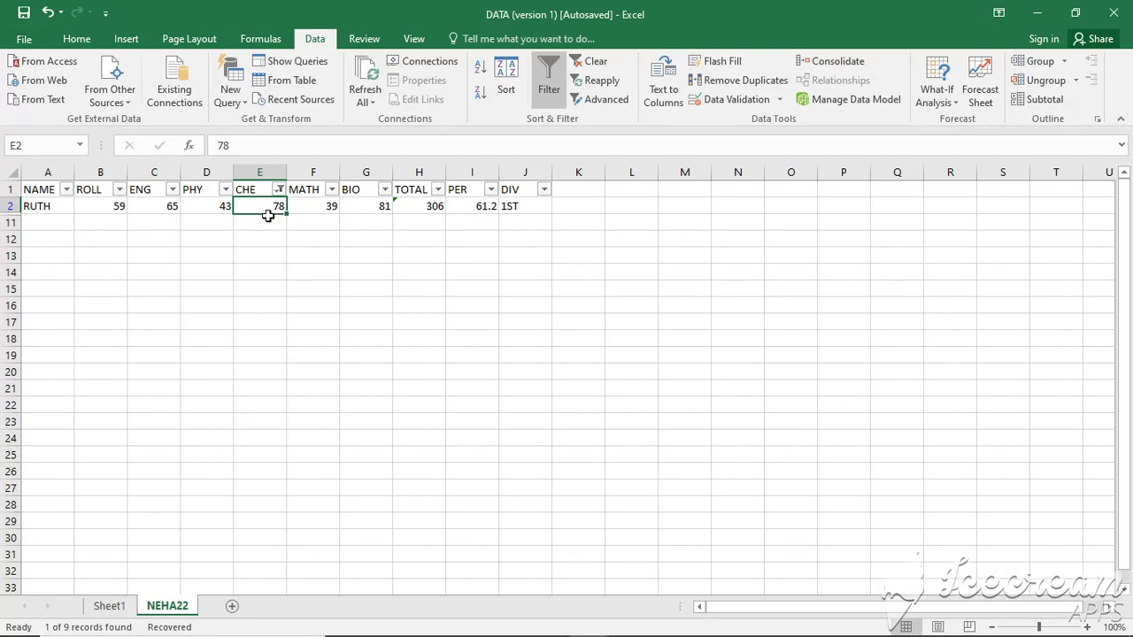
Undo the greater-than filter on the CHE column and look over the full list of CHE marks.
key("ctrl+z")
left_click_drag(268, 207, 260, 334)
left_click(330, 266)
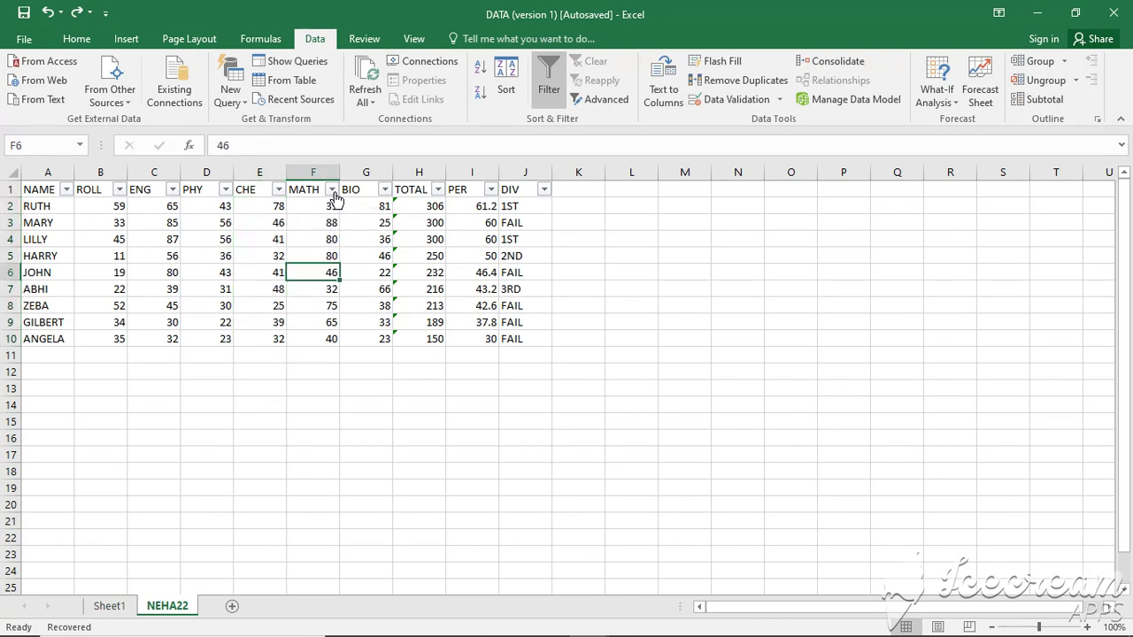
Filter the MATH column to marks less than 50.
left_click(329, 222)
left_click(332, 190)
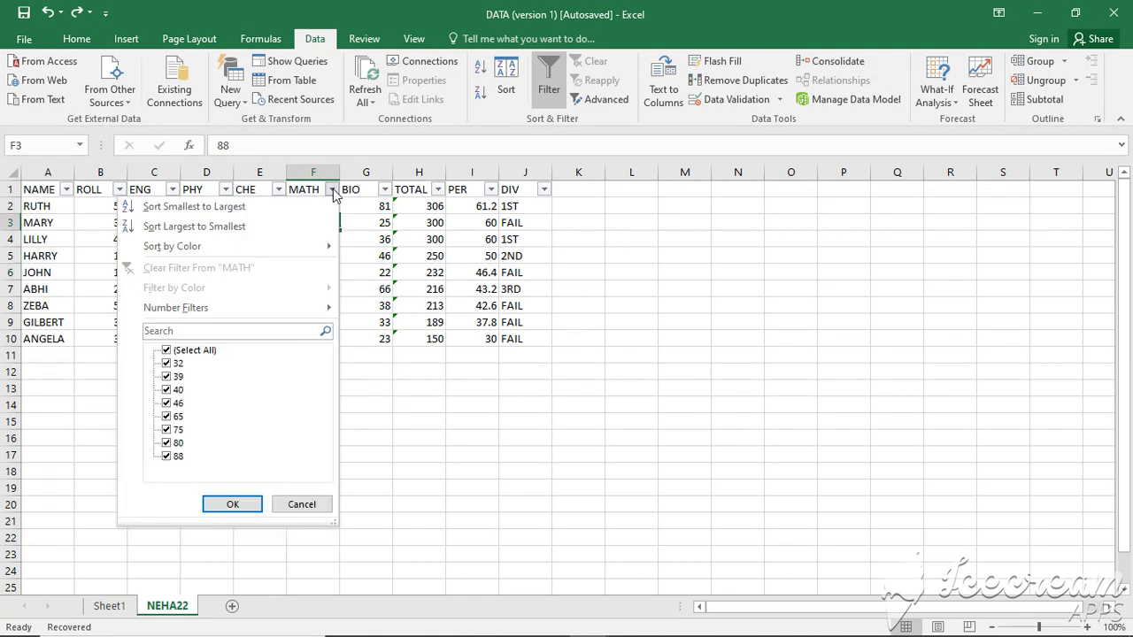
mouse_move(234, 309)
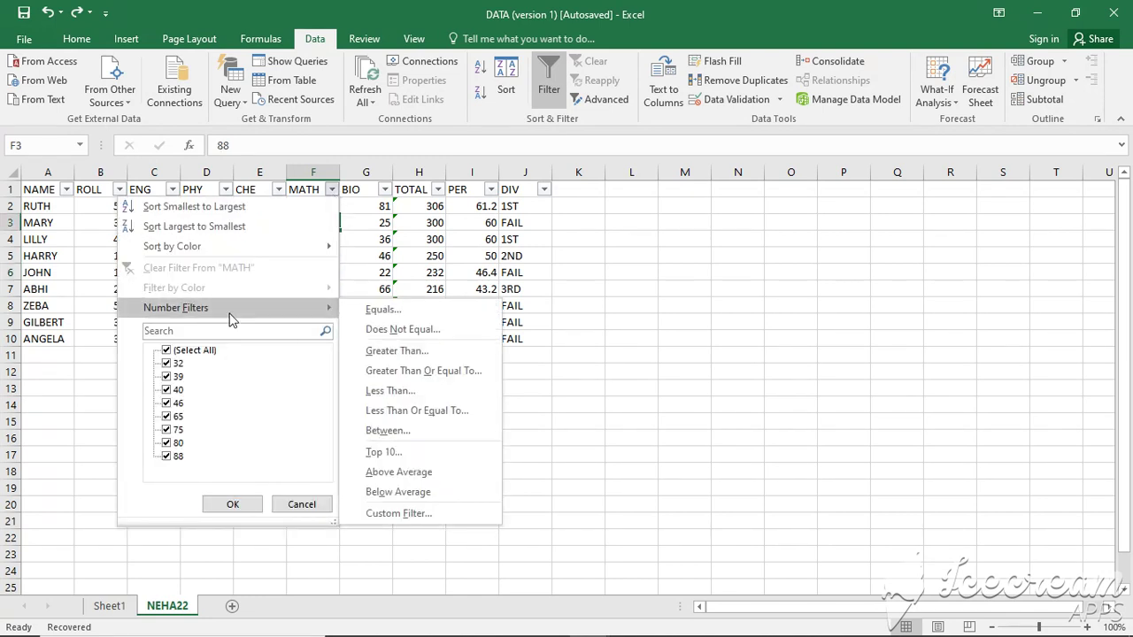
left_click(414, 392)
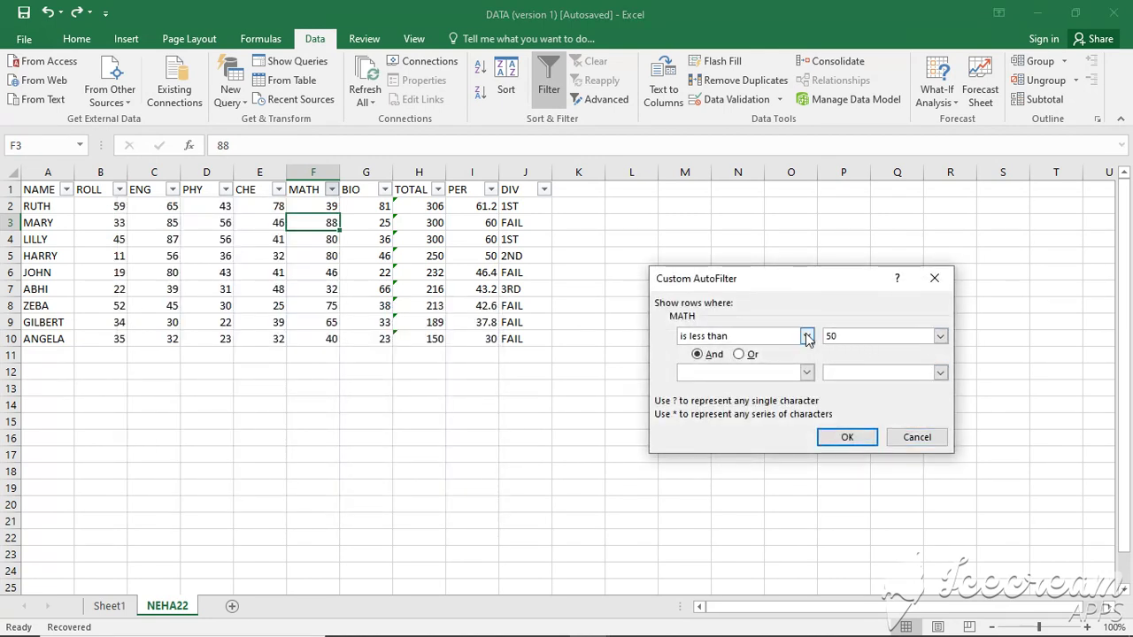
left_click(846, 440)
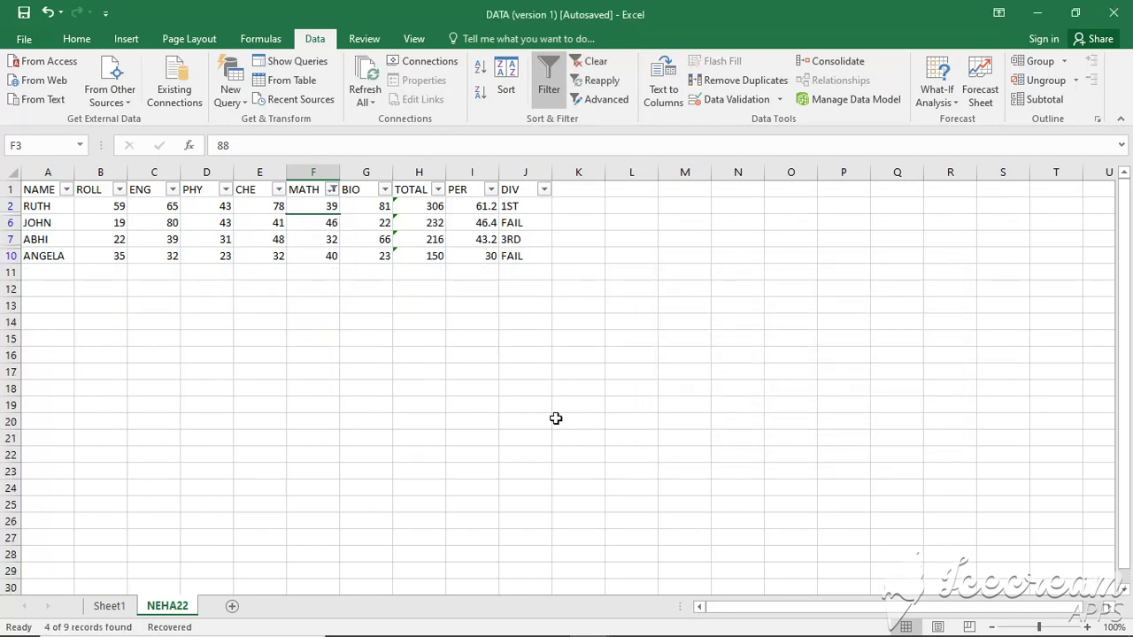
Check each remaining mark in the filtered MATH column, and undo the filter.
left_click(387, 367)
left_click(315, 205)
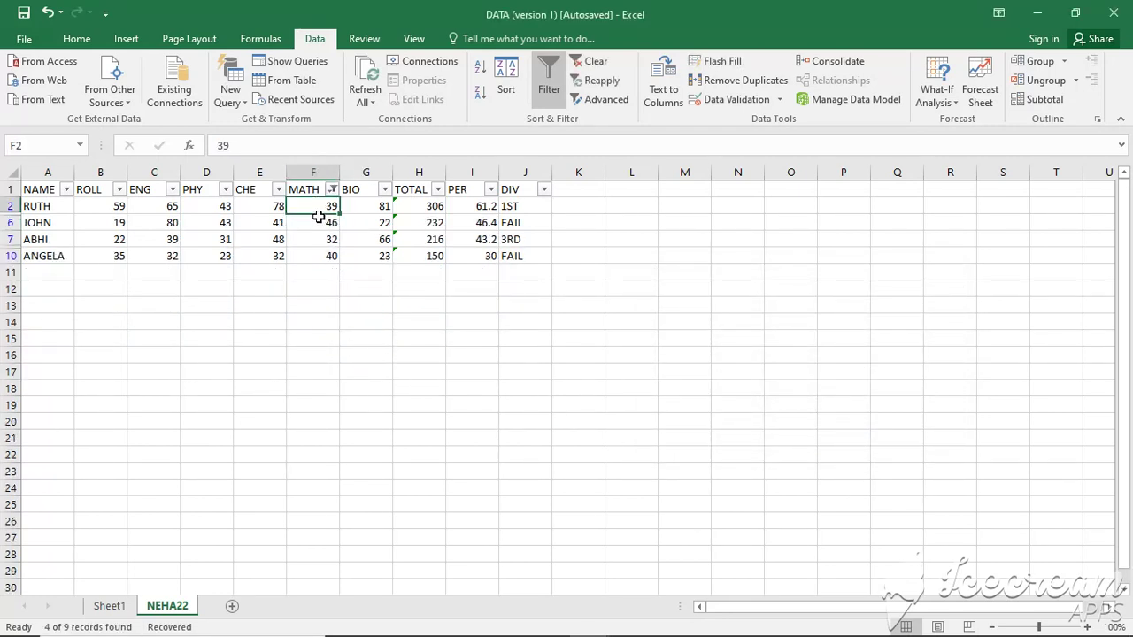
left_click(319, 223)
left_click(318, 240)
left_click(324, 256)
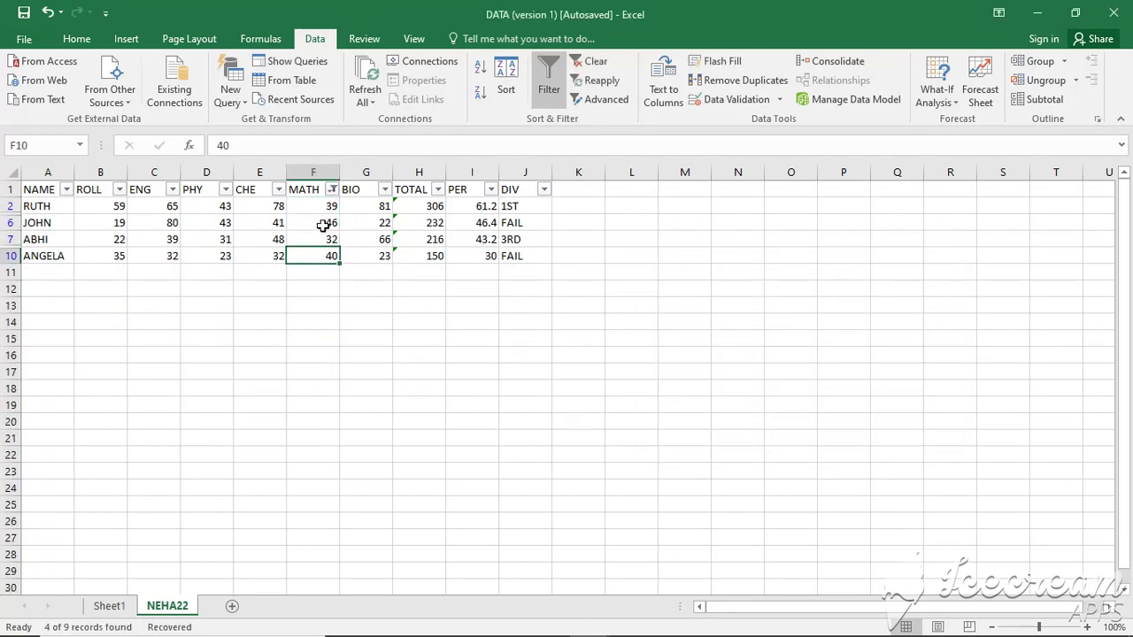
left_click_drag(318, 208, 317, 255)
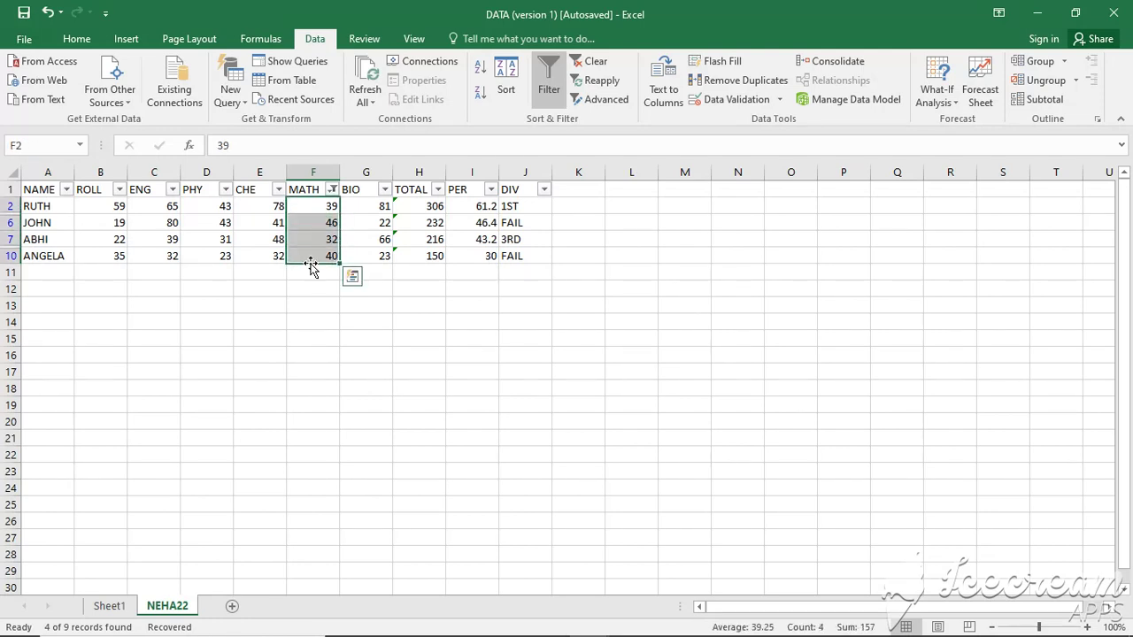
key("ctrl+z")
left_click(308, 376)
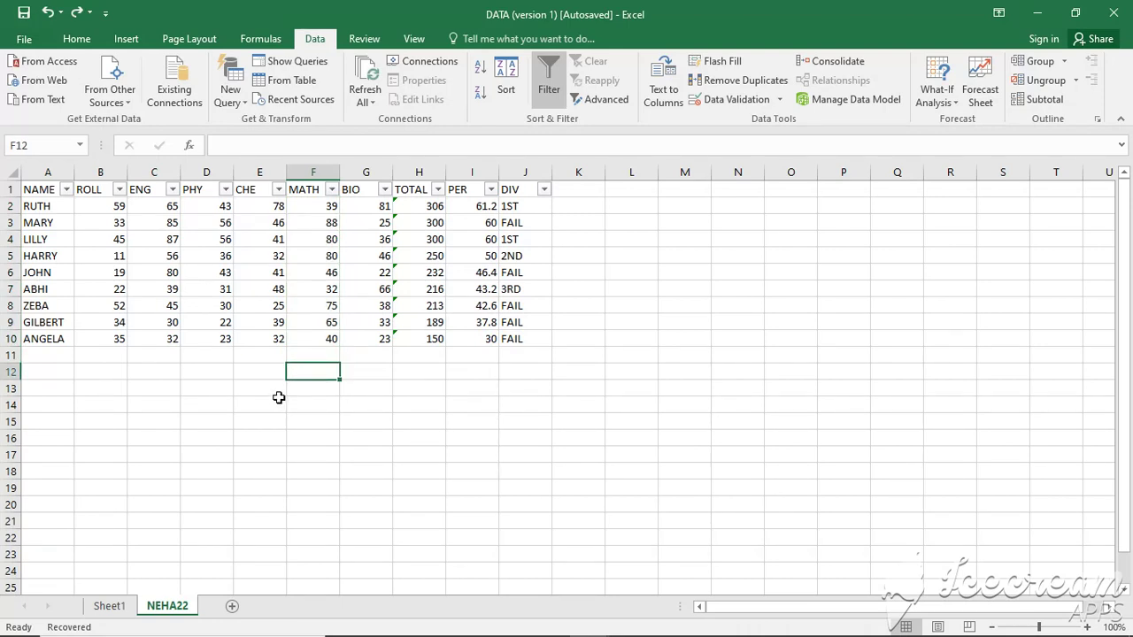
left_click(177, 408)
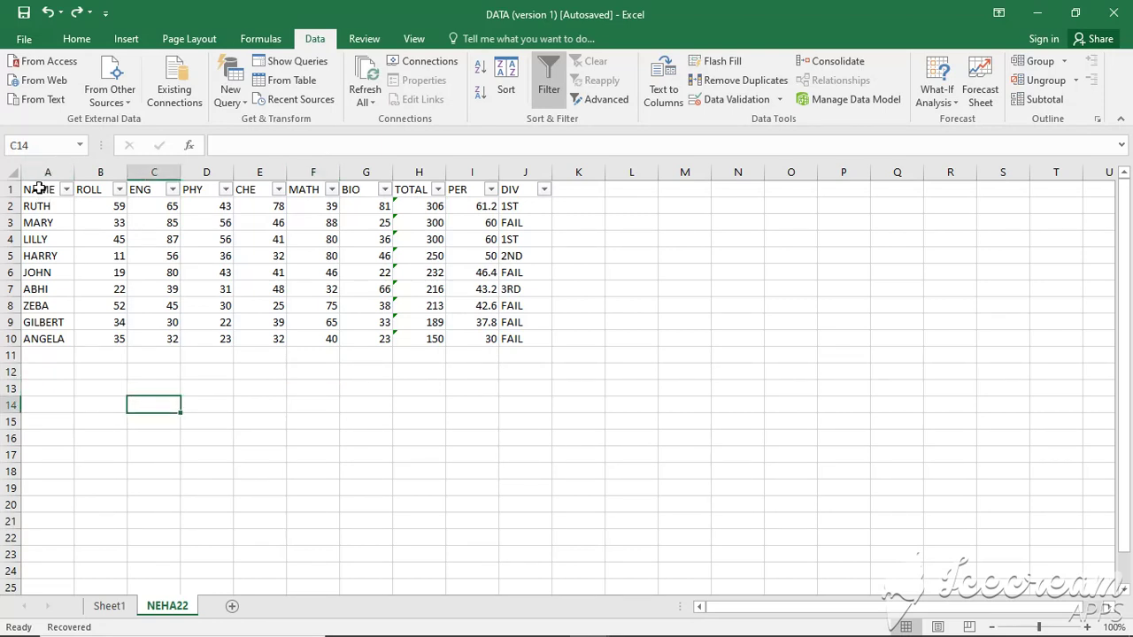
Turn off filtering for the whole marks table, A1:J10.
left_click_drag(31, 189, 541, 349)
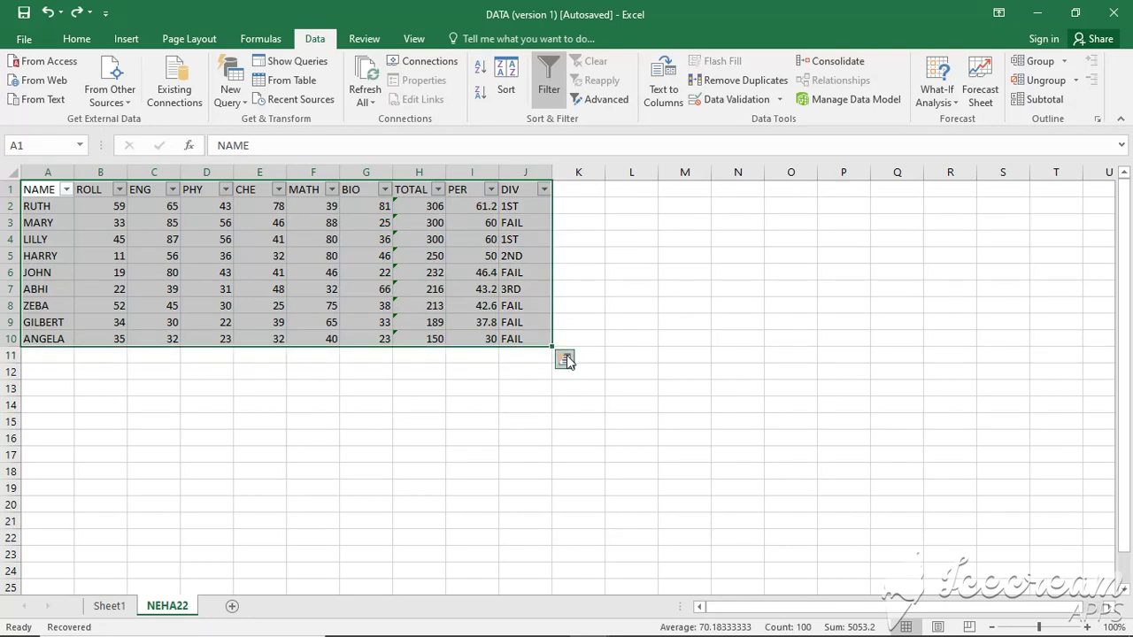
left_click(549, 84)
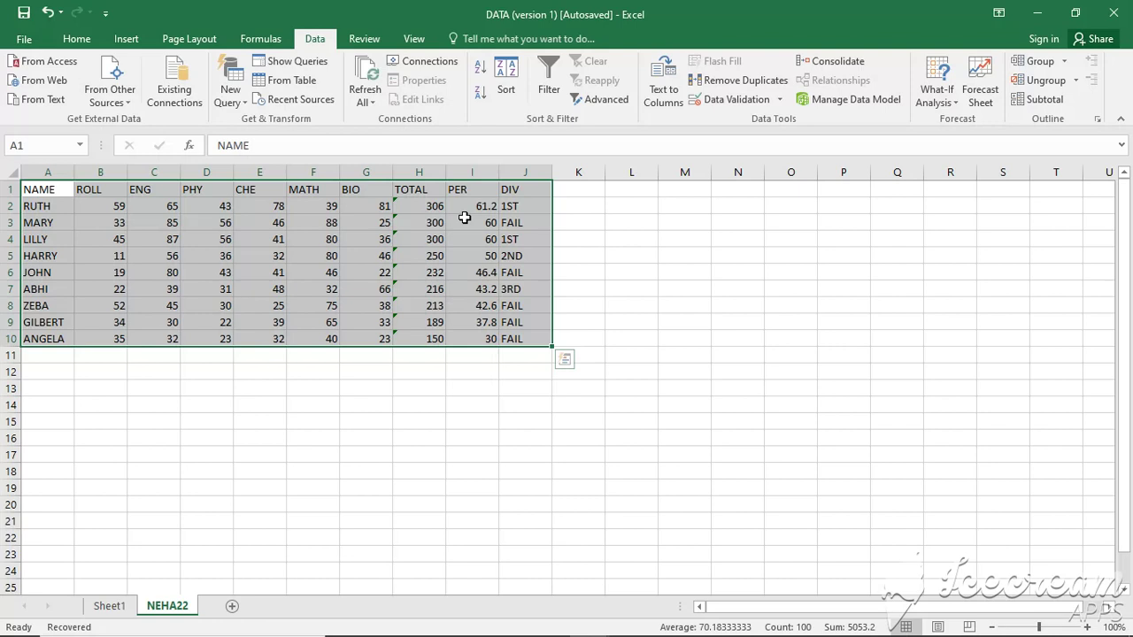
left_click(381, 255)
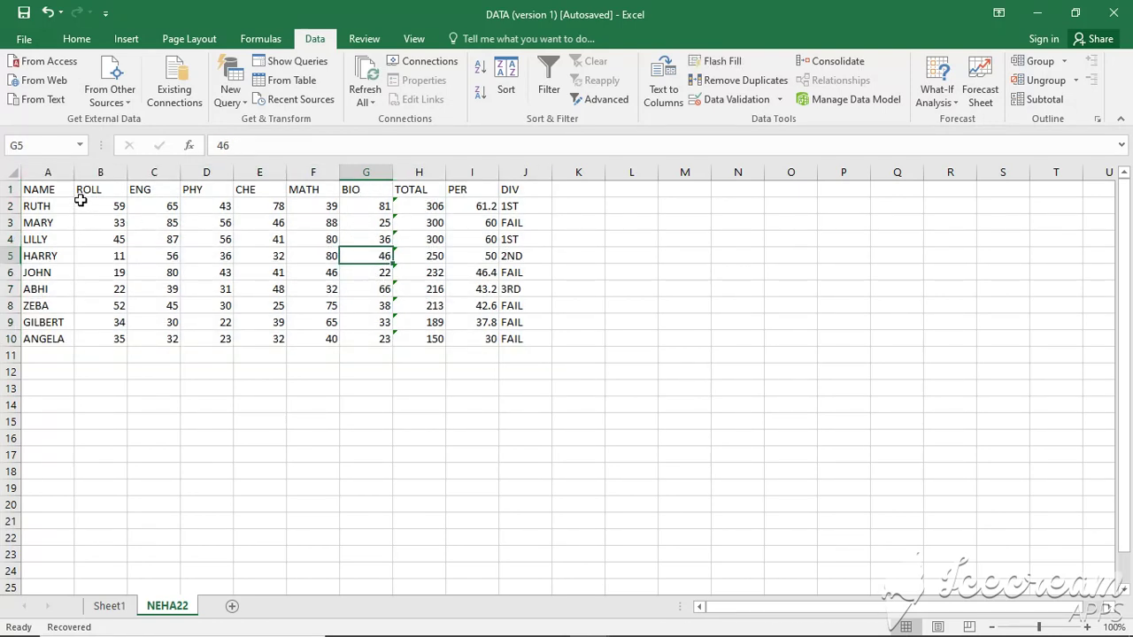
Check the NAME, ROLL, PHY and CHE header cells for remaining filter controls.
left_click(122, 188)
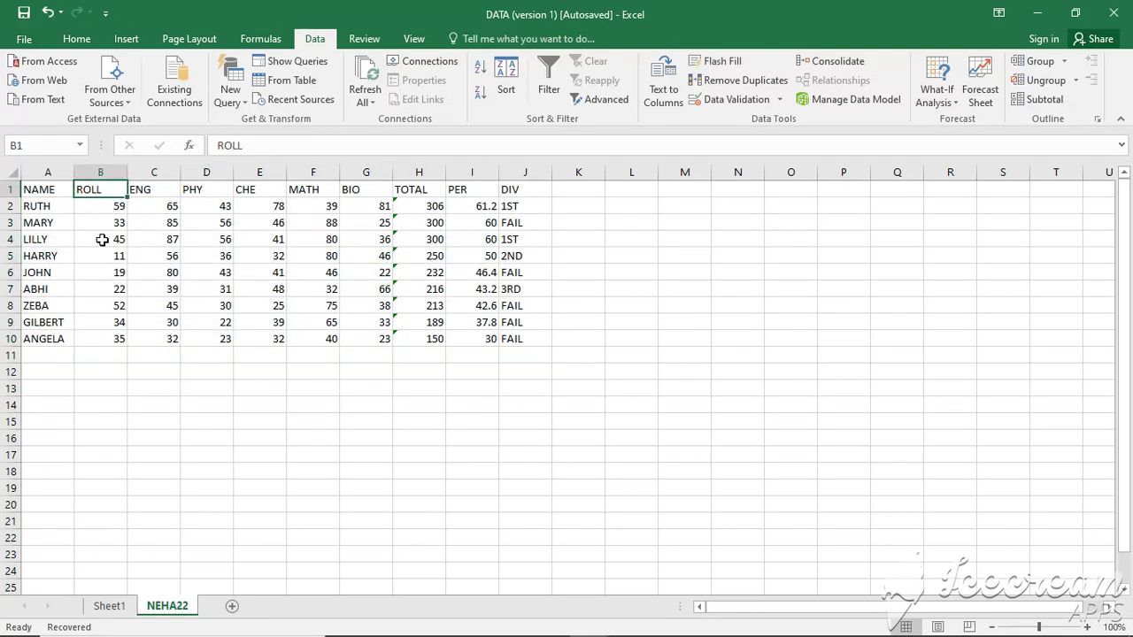
left_click(63, 189)
left_click(223, 189)
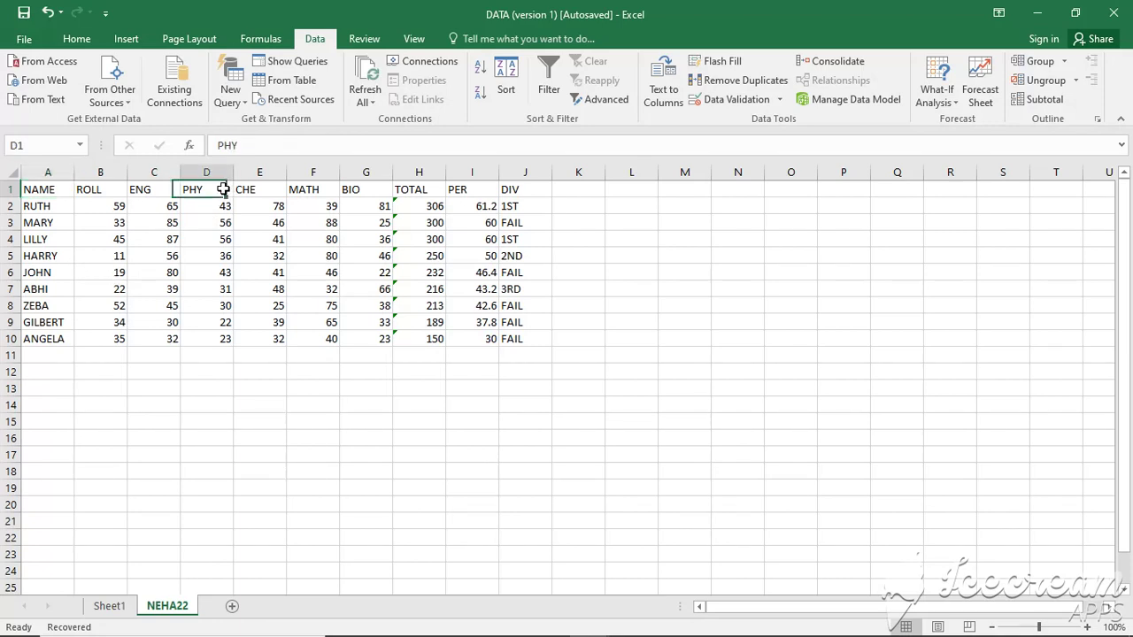
left_click(294, 187)
left_click(276, 188)
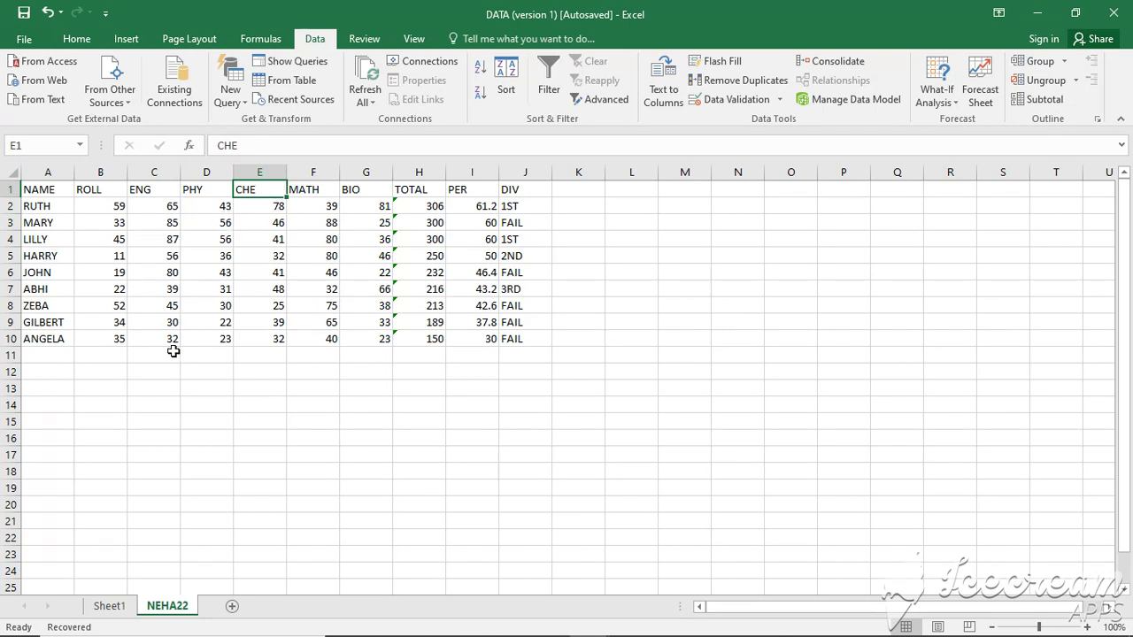
left_click(178, 406)
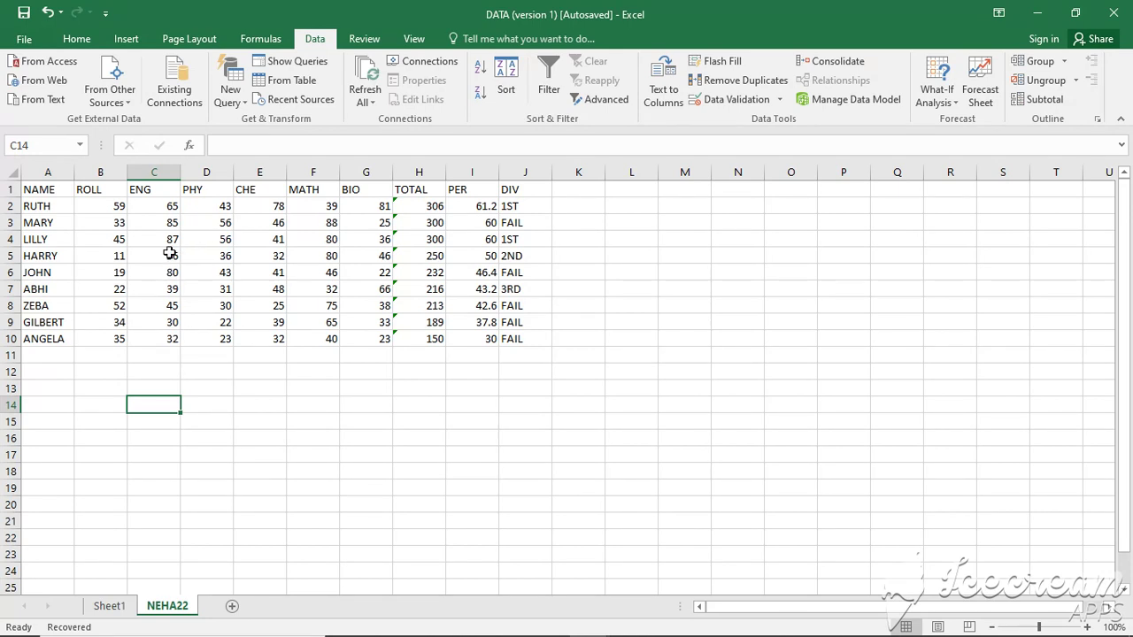
Highlight the subject marks in C2:G10 that are greater than 80 with Light Red Fill with Dark Red Text.
left_click_drag(155, 206, 375, 336)
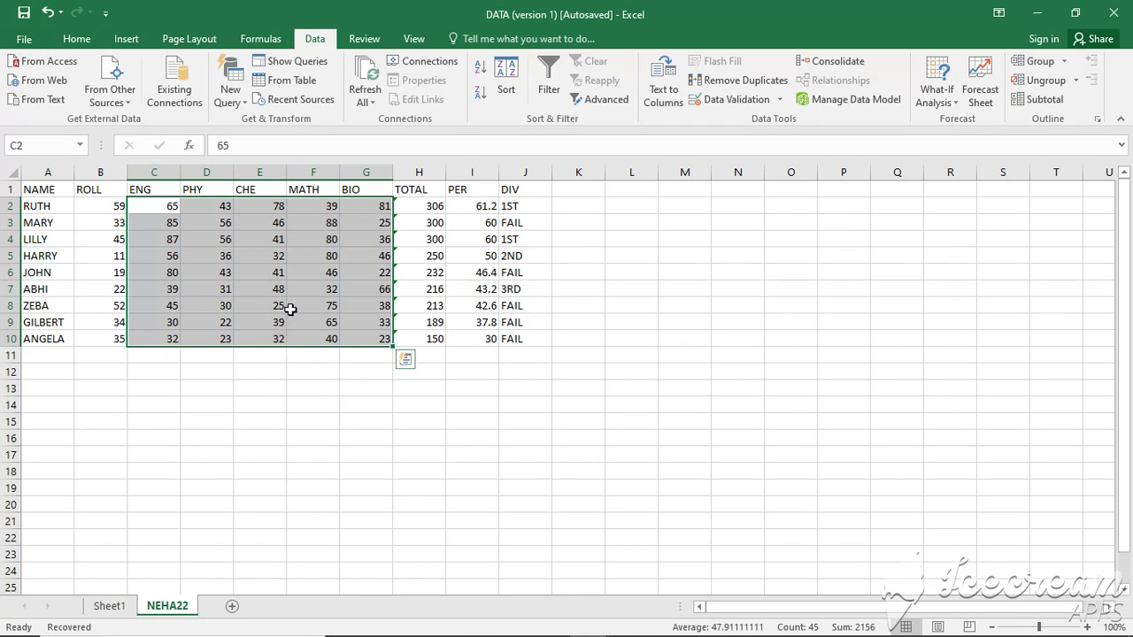
left_click(77, 39)
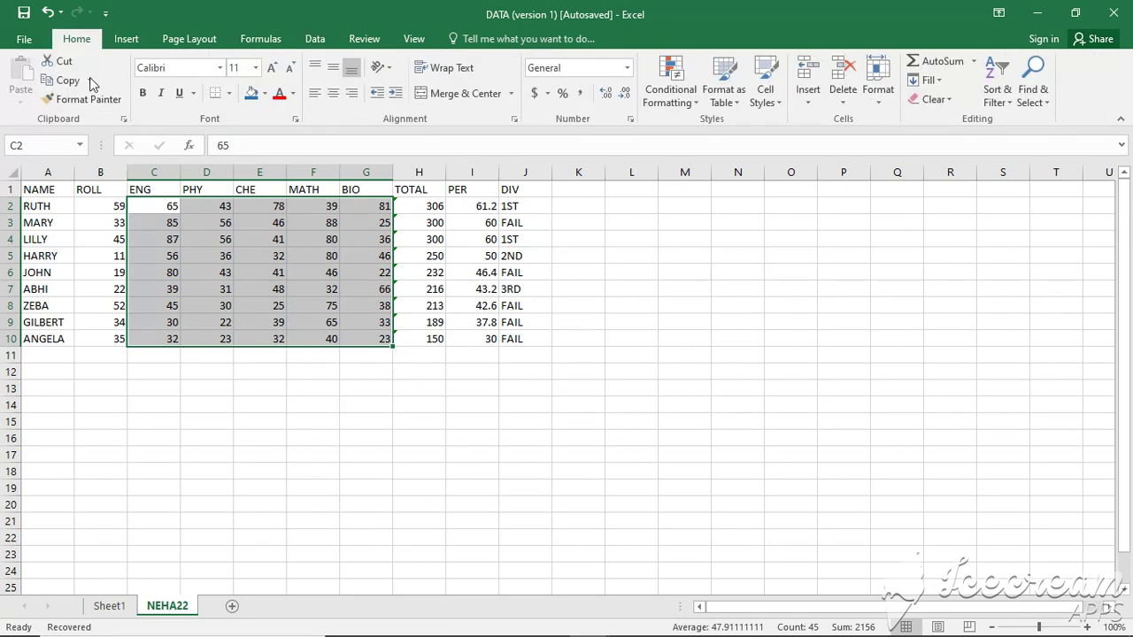
left_click(677, 80)
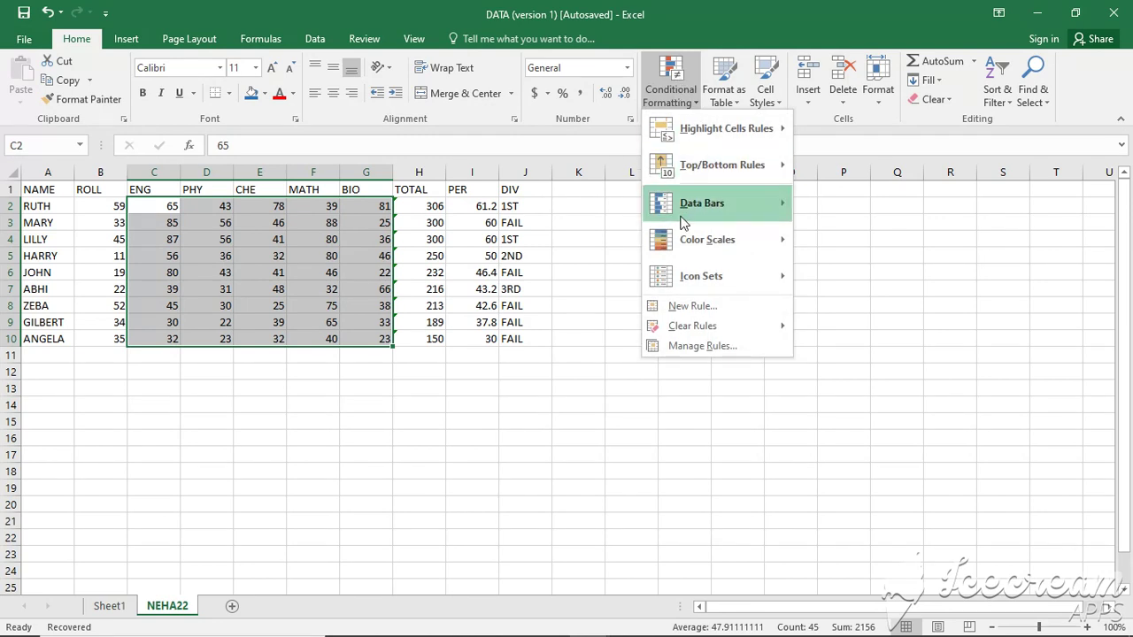
mouse_move(705, 128)
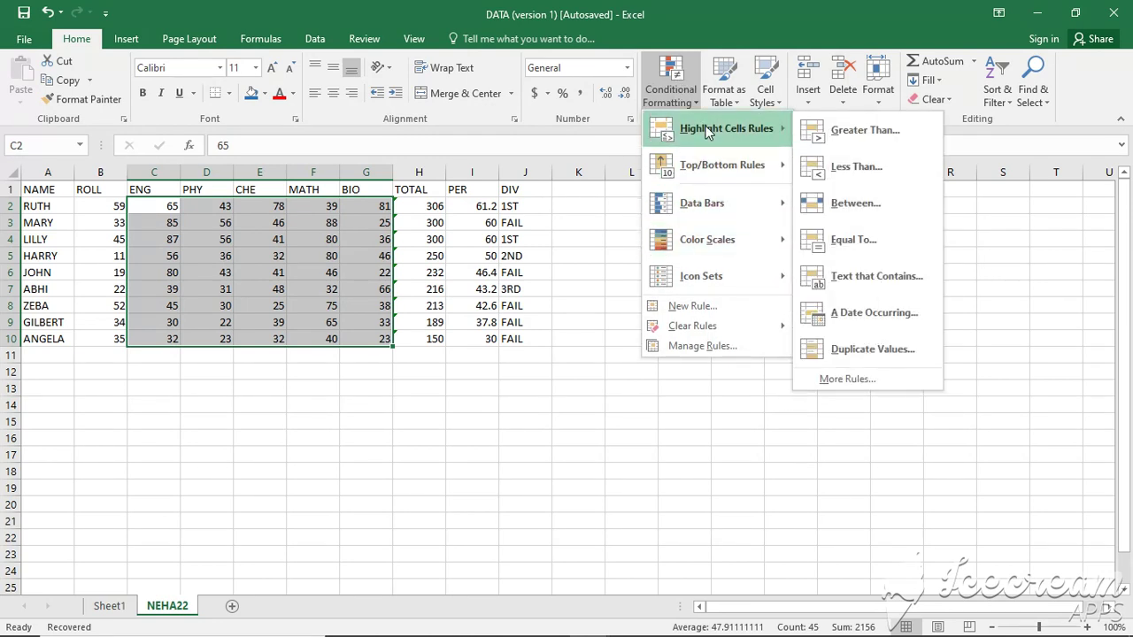
left_click(844, 132)
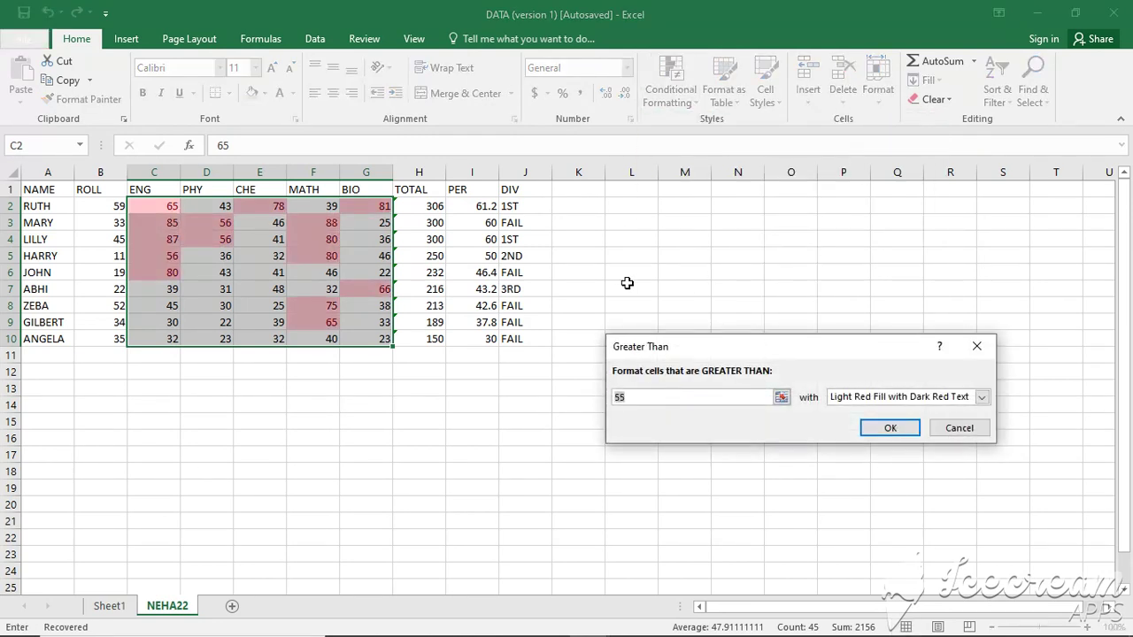
type("80")
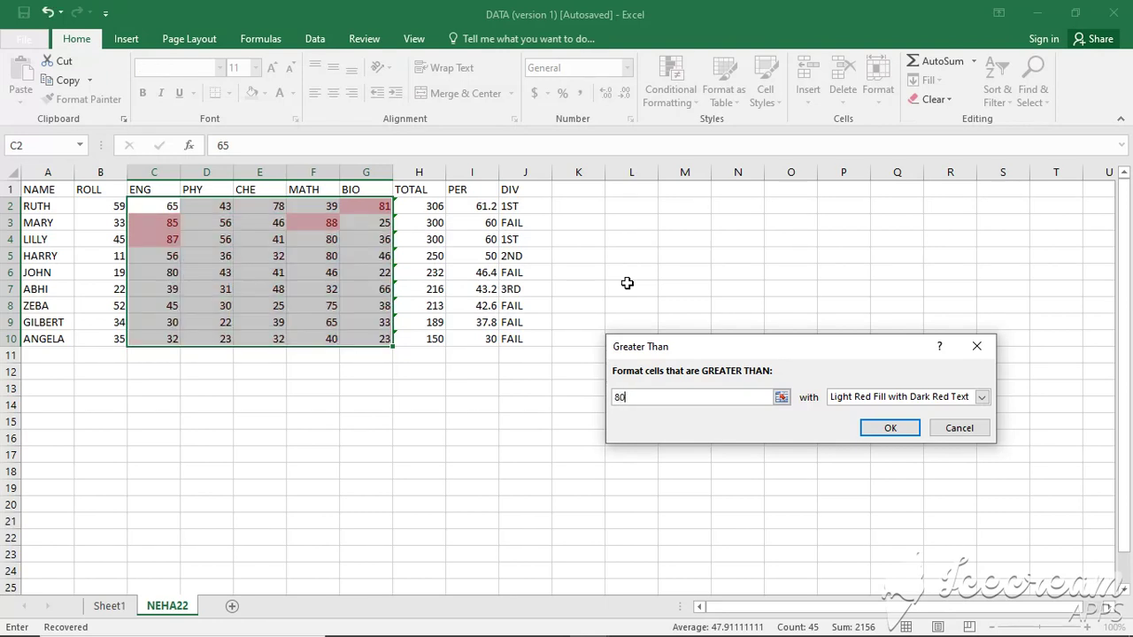
left_click(890, 427)
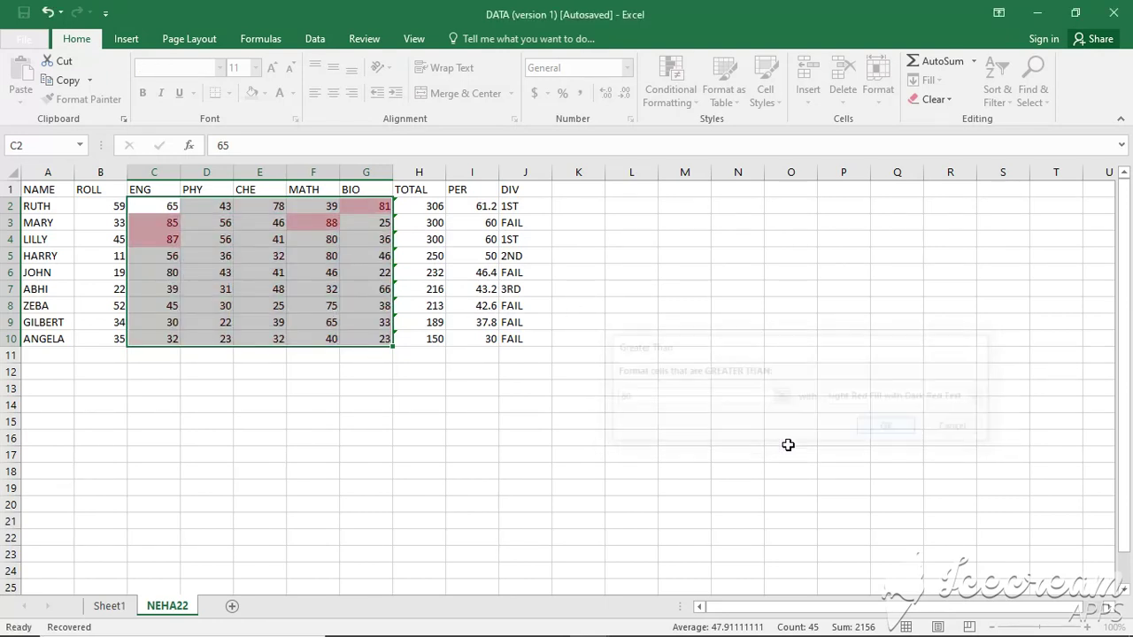
Check the highlighted ENG, MATH and BIO marks, and undo the greater-than conditional formatting.
left_click(257, 340)
left_click_drag(168, 225, 170, 239)
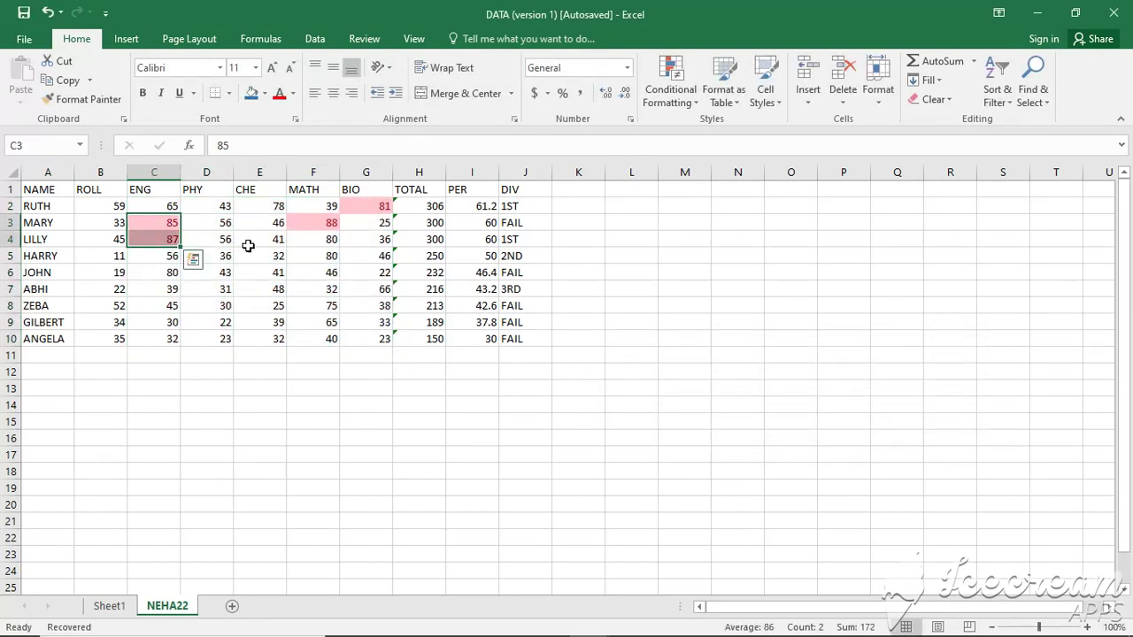
left_click_drag(332, 227, 361, 218)
left_click(372, 207)
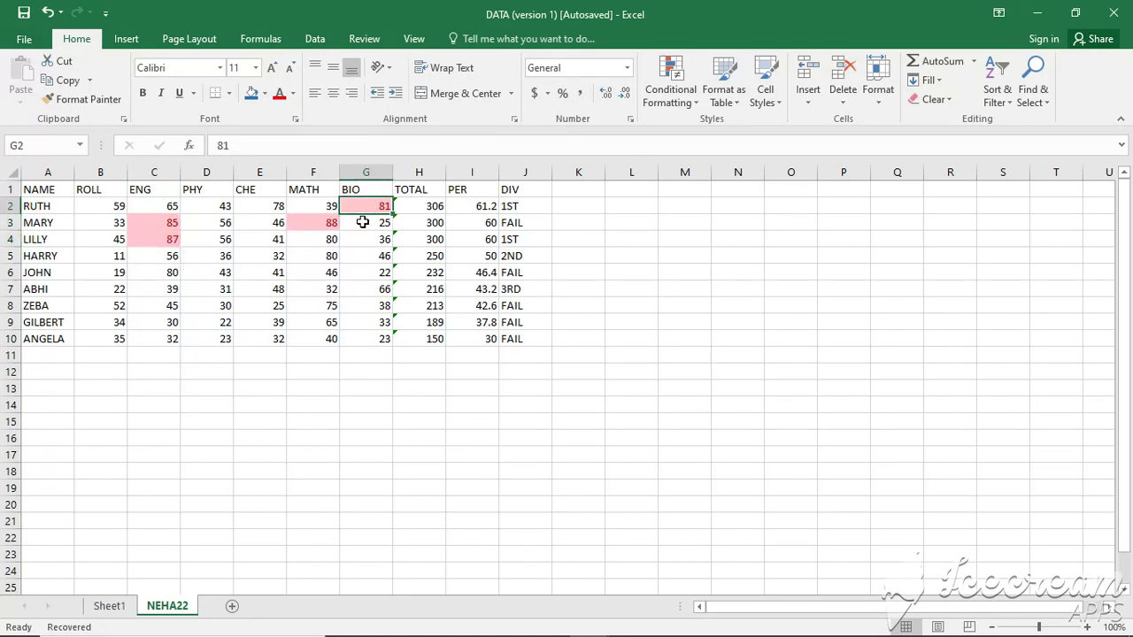
key("ctrl+z")
left_click(305, 337)
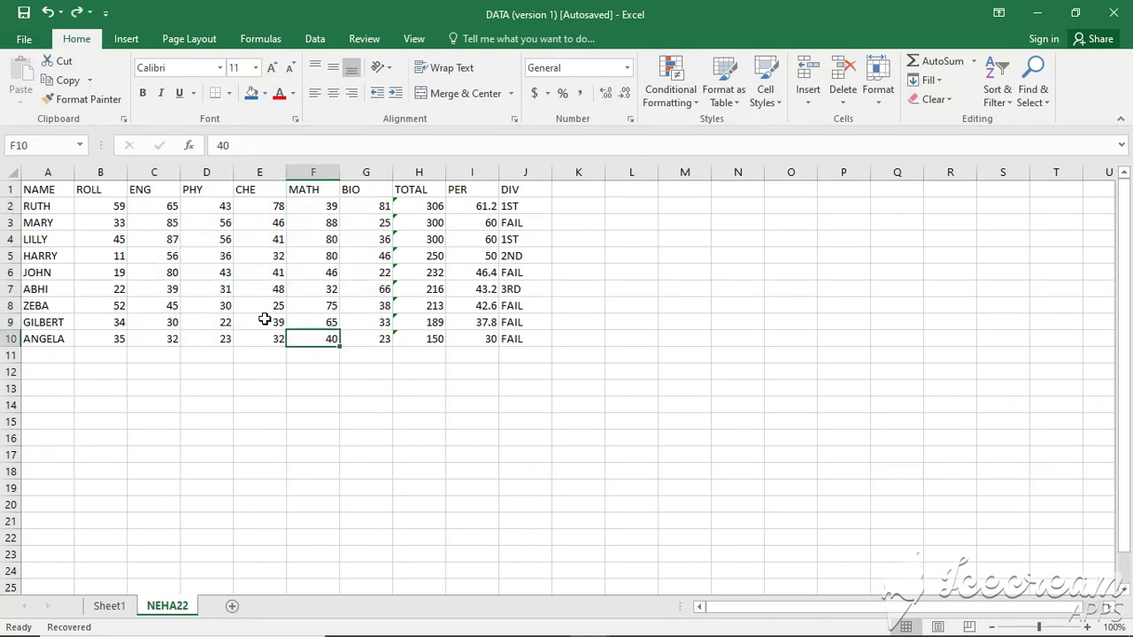
Highlight the subject marks in C2:G10 that are less than 30 with Light Red Fill with Dark Red Text.
left_click_drag(161, 209, 379, 340)
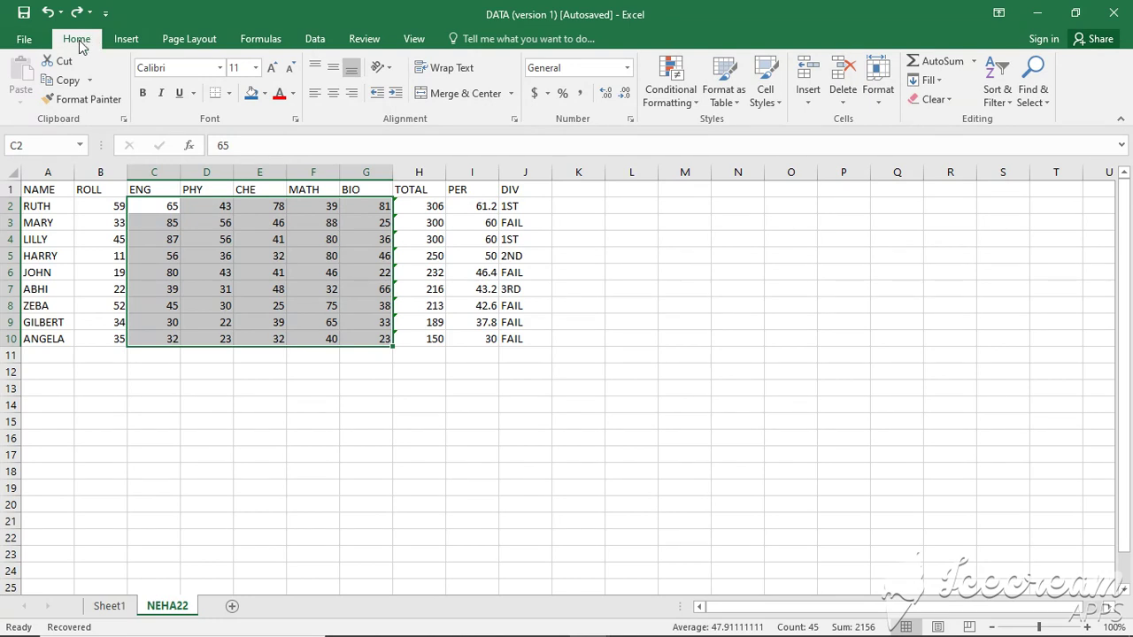
left_click(678, 97)
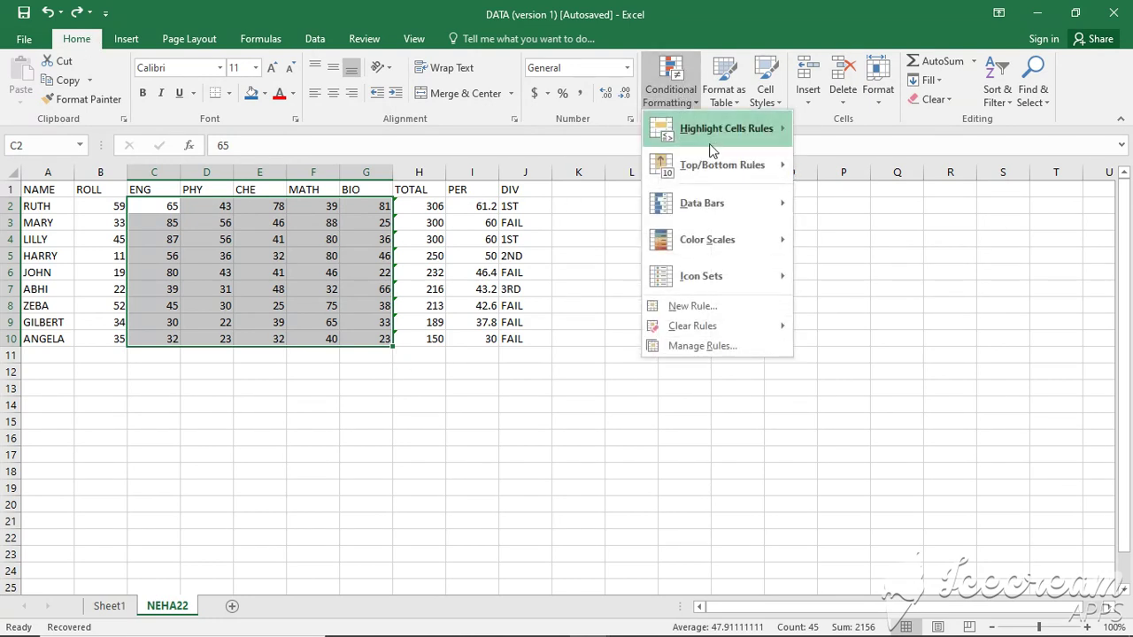
mouse_move(712, 151)
left_click(894, 162)
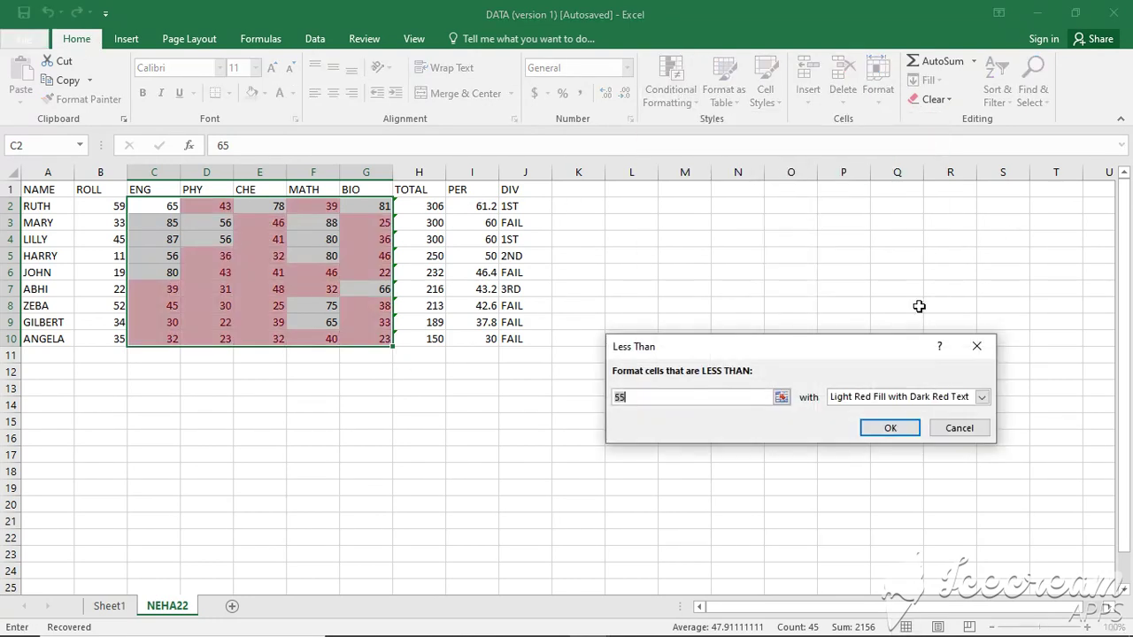
type("30")
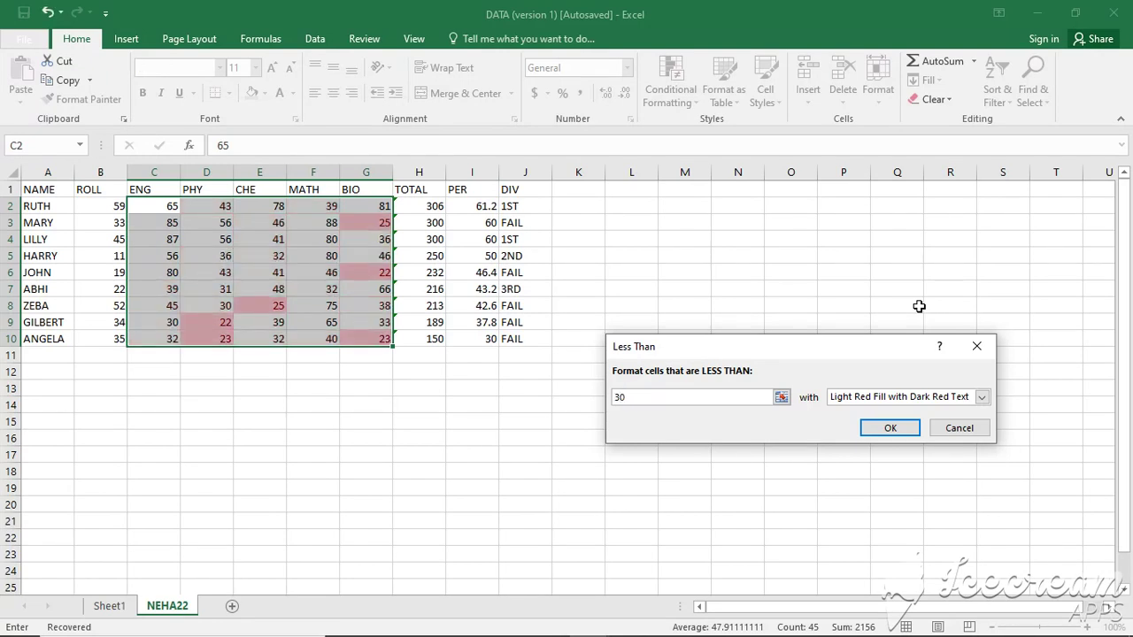
left_click(890, 428)
Check the highlighted PHY marks, and undo the less-than conditional formatting on C2:G10.
left_click(229, 352)
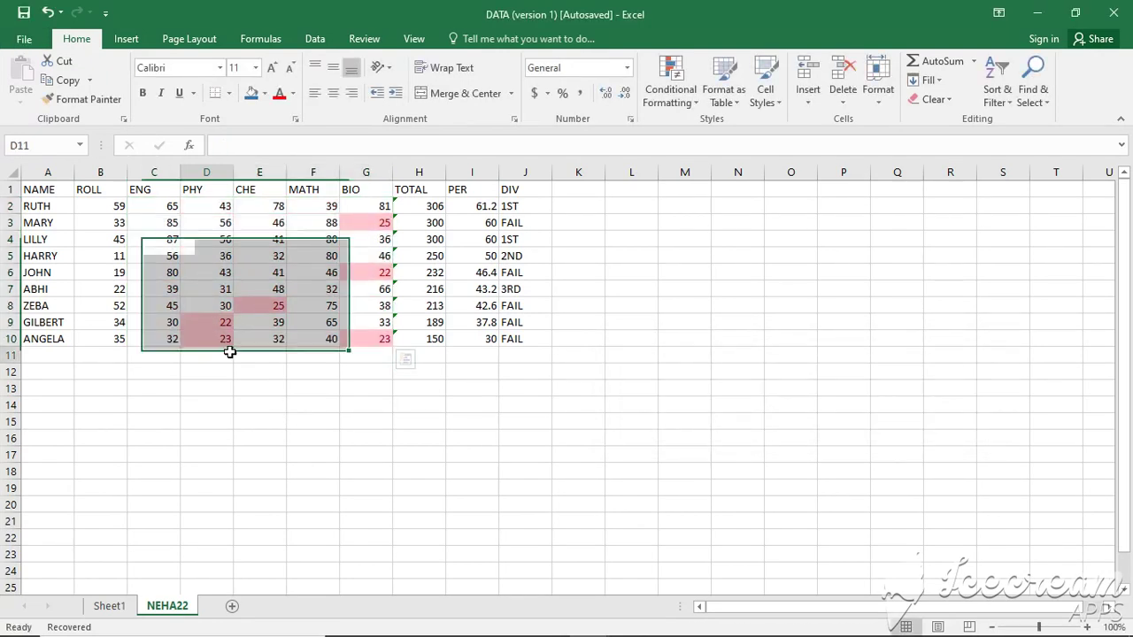
left_click(215, 324)
left_click(214, 334)
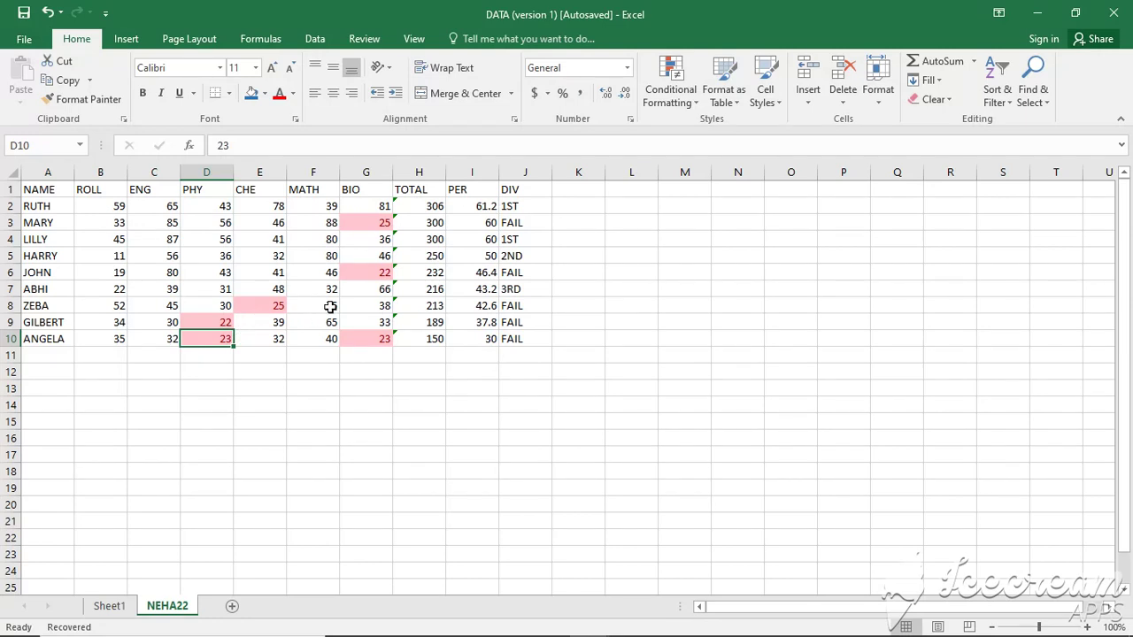
left_click_drag(154, 206, 366, 339)
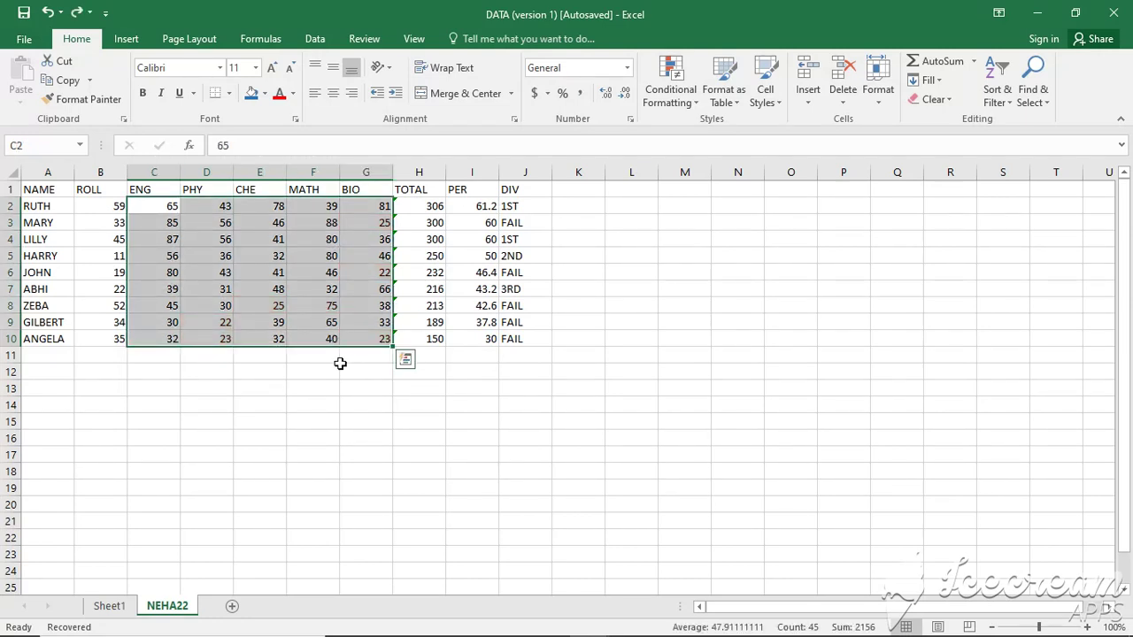
left_click(371, 369)
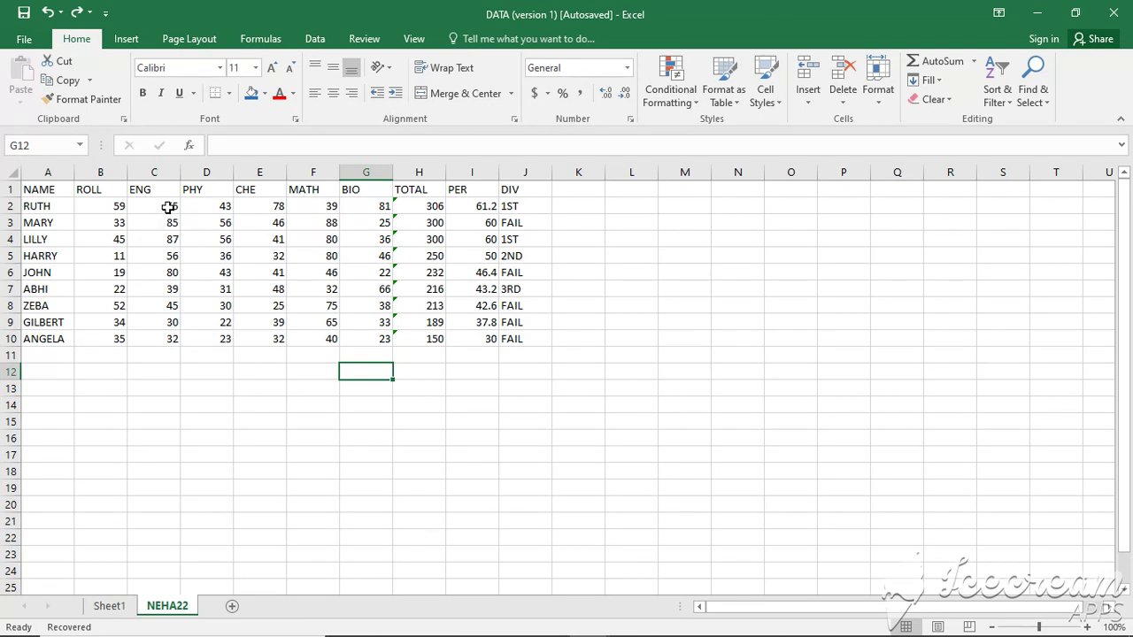
Highlight the subject marks in C2:G10 that are equal to 56 with Light Red Fill with Dark Red Text.
left_click_drag(168, 206, 357, 343)
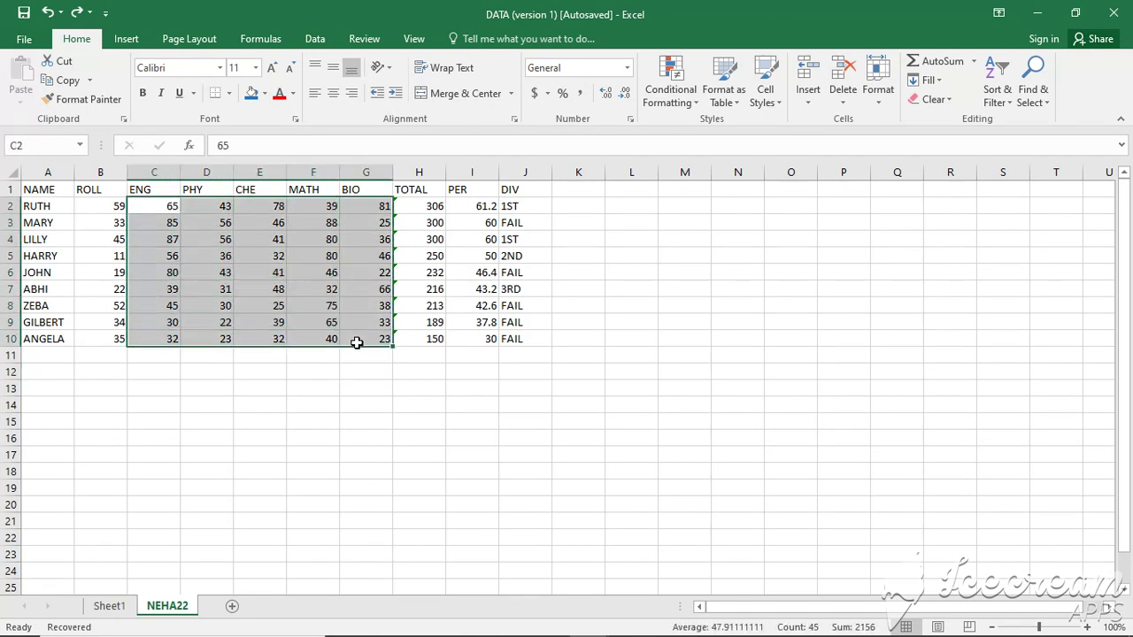
left_click(681, 92)
mouse_move(699, 134)
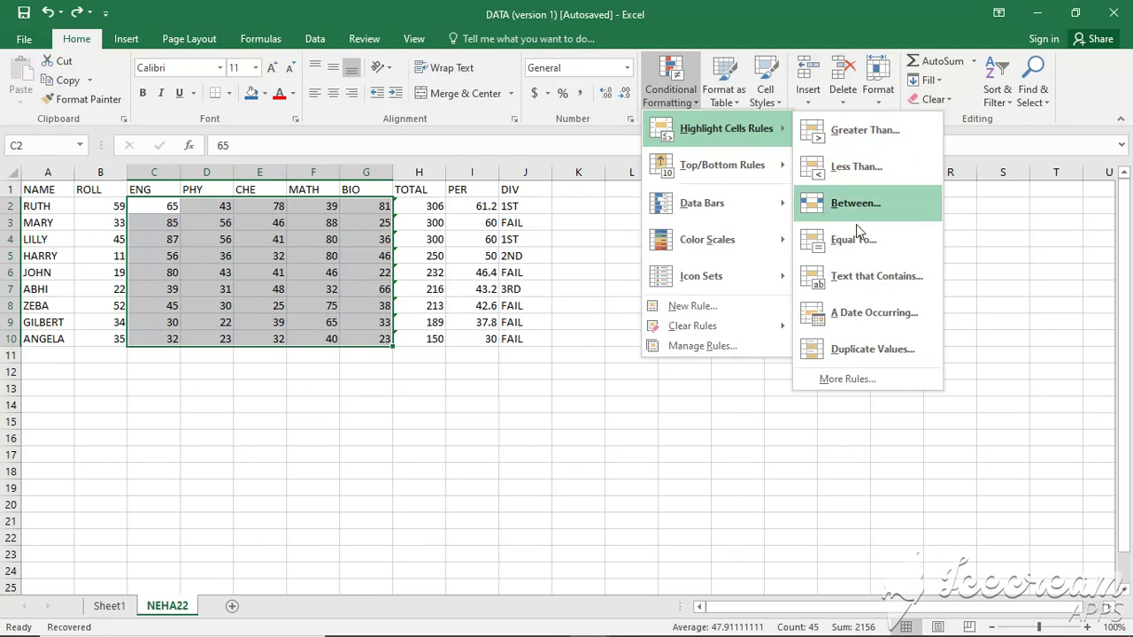
left_click(867, 253)
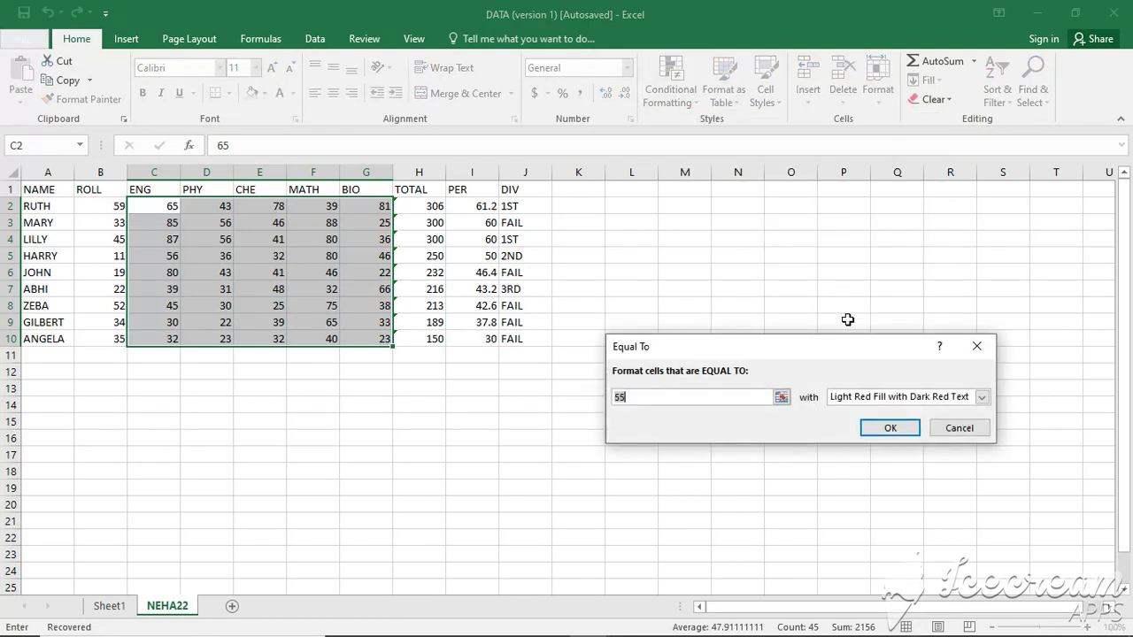
type("56")
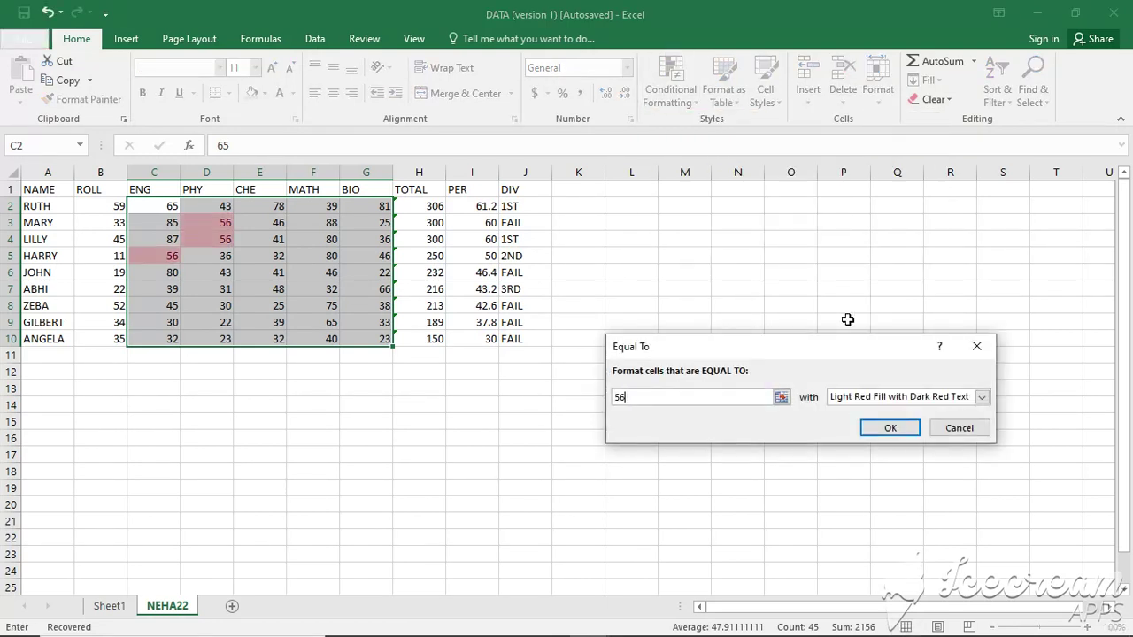
left_click(887, 429)
left_click(392, 399)
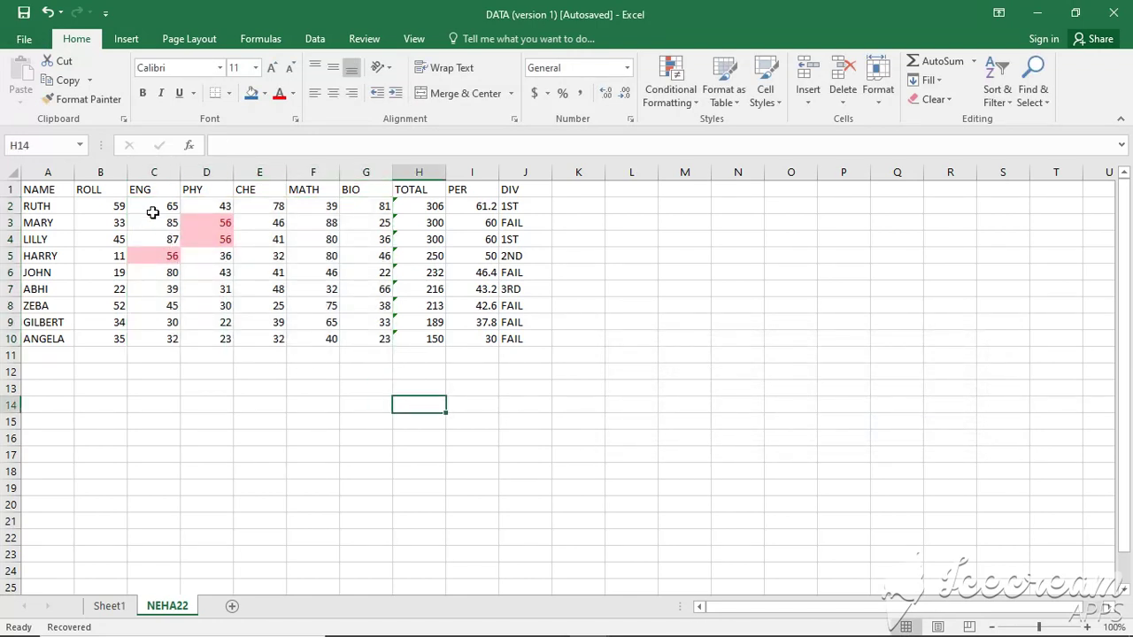
Check the highlighted PHY and ENG marks, and undo the equal-to conditional formatting on C2:G10.
left_click_drag(152, 212, 361, 338)
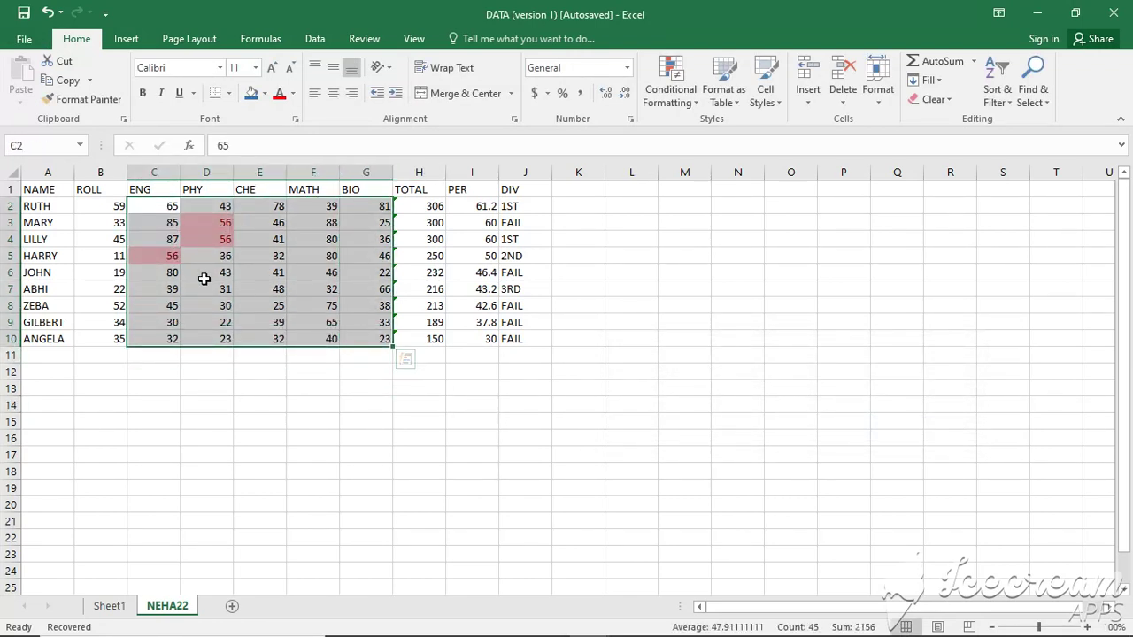
left_click(211, 227)
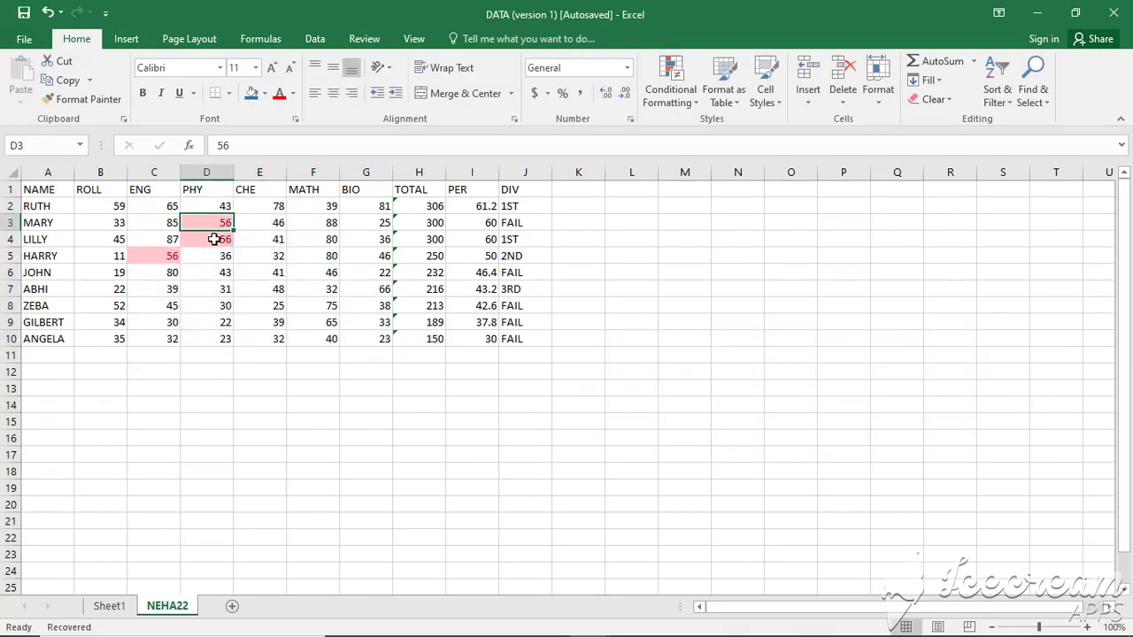
left_click(142, 255)
key("ctrl+z")
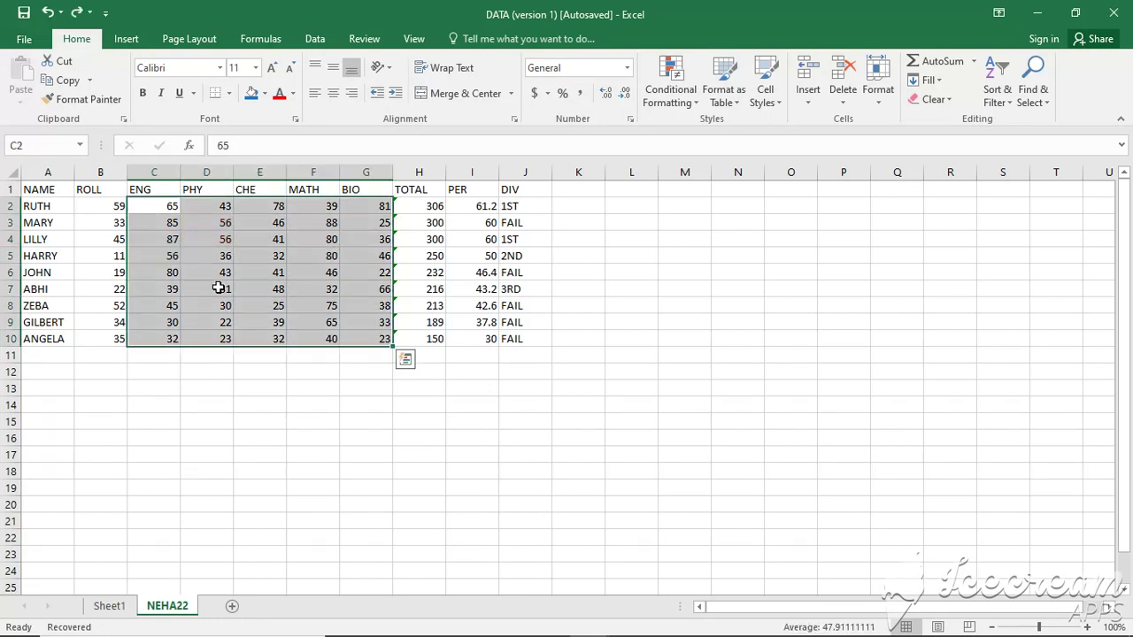
left_click(206, 353)
Highlight the subject marks in C2:G10 that are between 50 and 75 with Light Red Fill with Dark Red Text.
left_click_drag(168, 205, 367, 336)
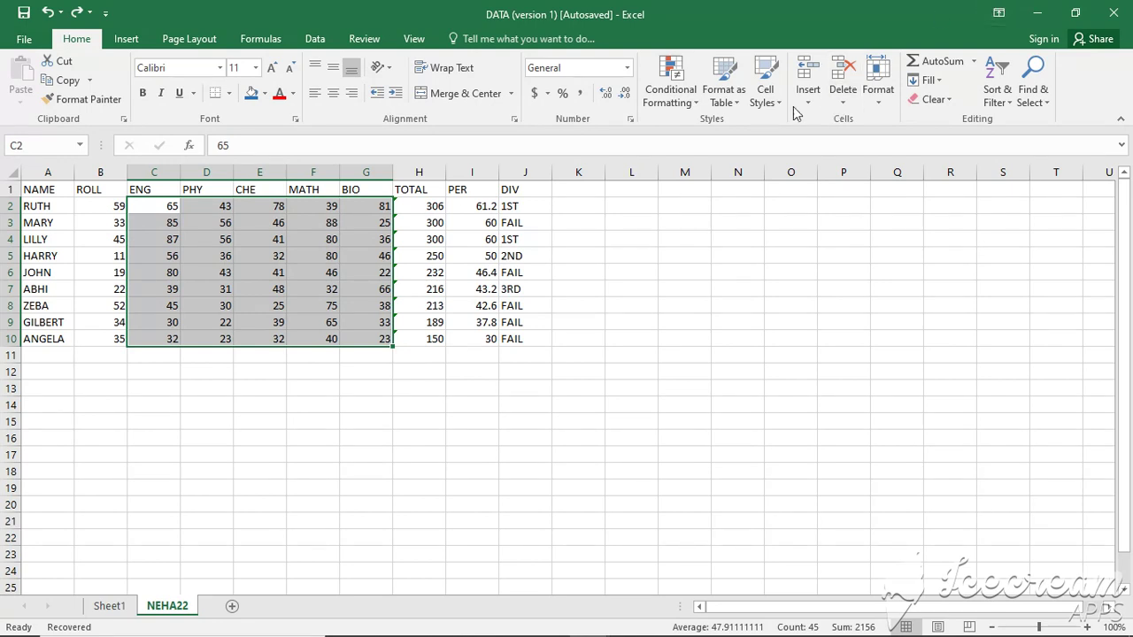
left_click(671, 89)
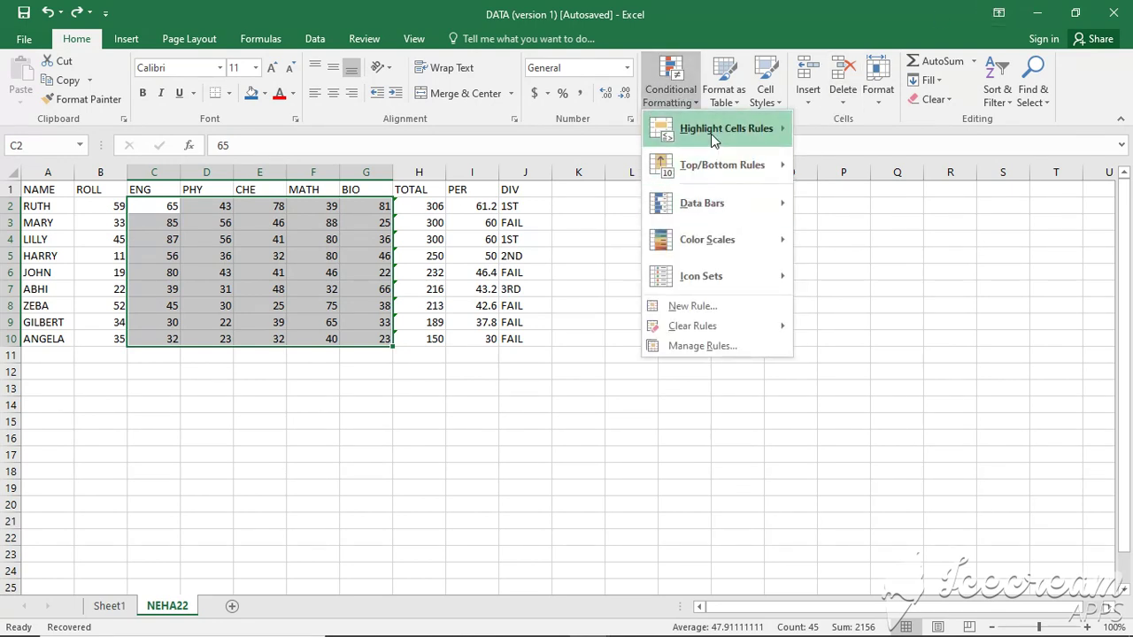
mouse_move(711, 133)
left_click(849, 202)
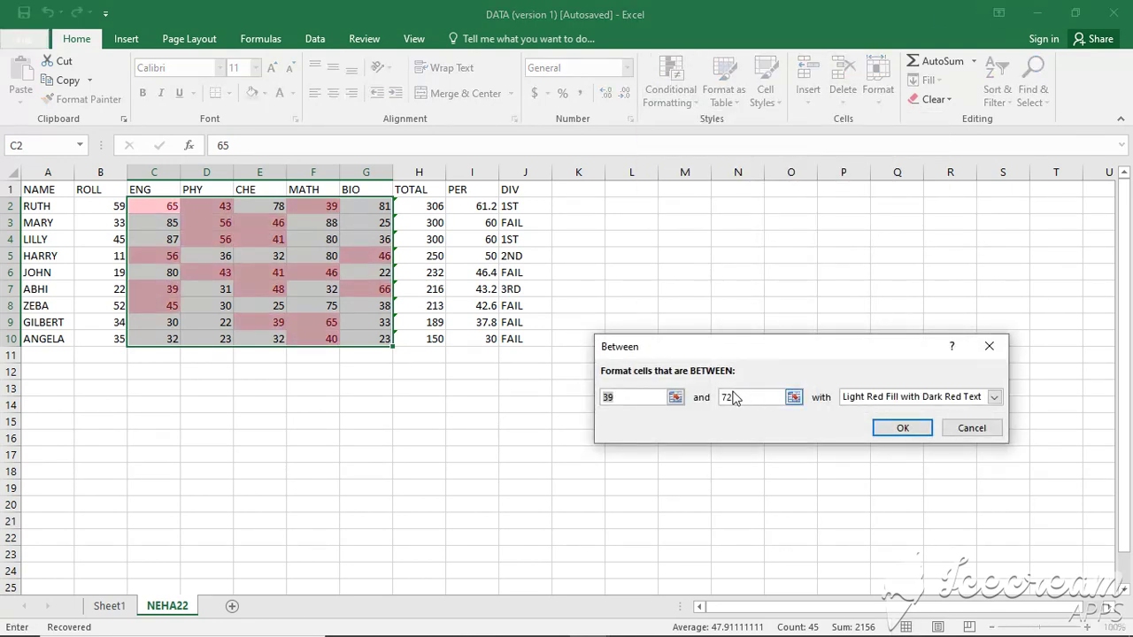
left_click(632, 398)
type("50")
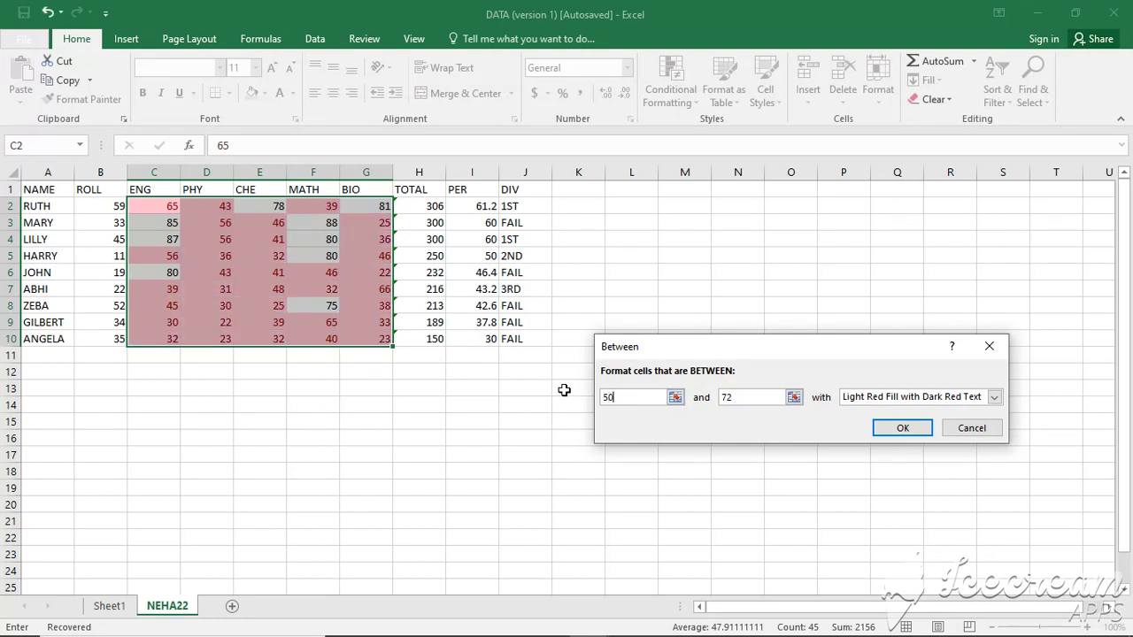
double_click(724, 398)
type("75")
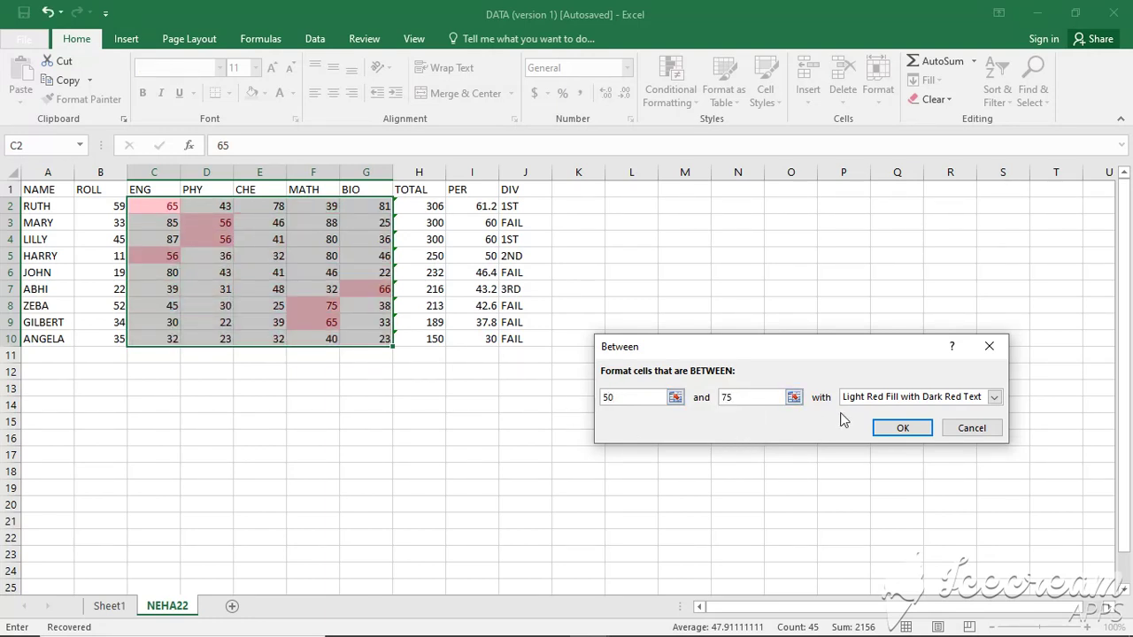
left_click(903, 428)
left_click(265, 454)
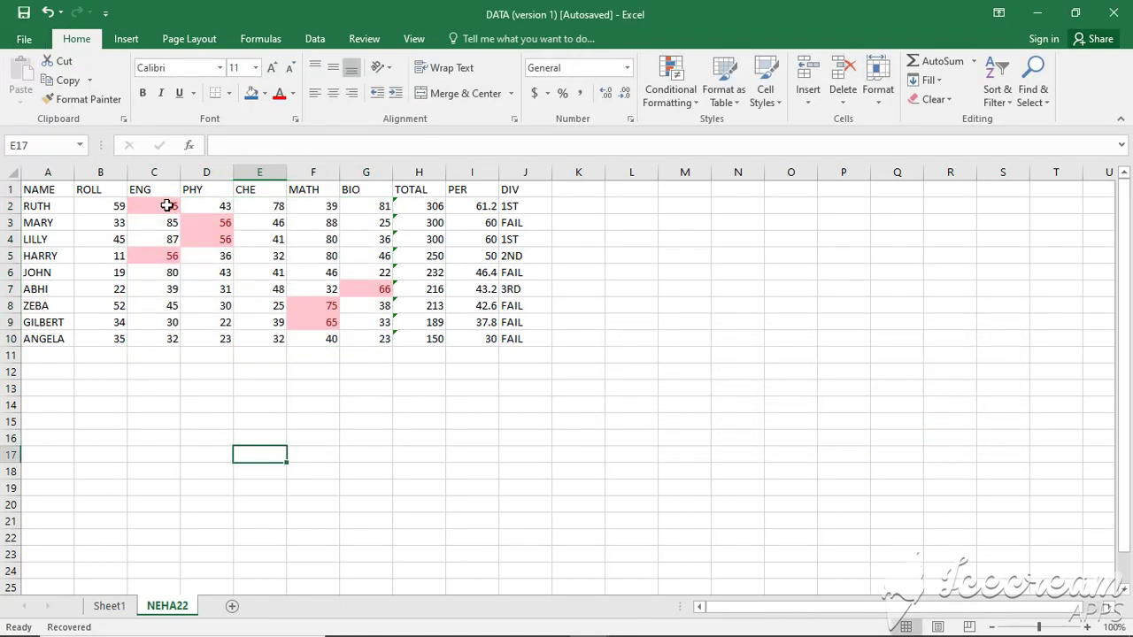
Select the subject marks in C2:G10 again.
left_click_drag(167, 207, 206, 223)
left_click_drag(279, 295, 354, 339)
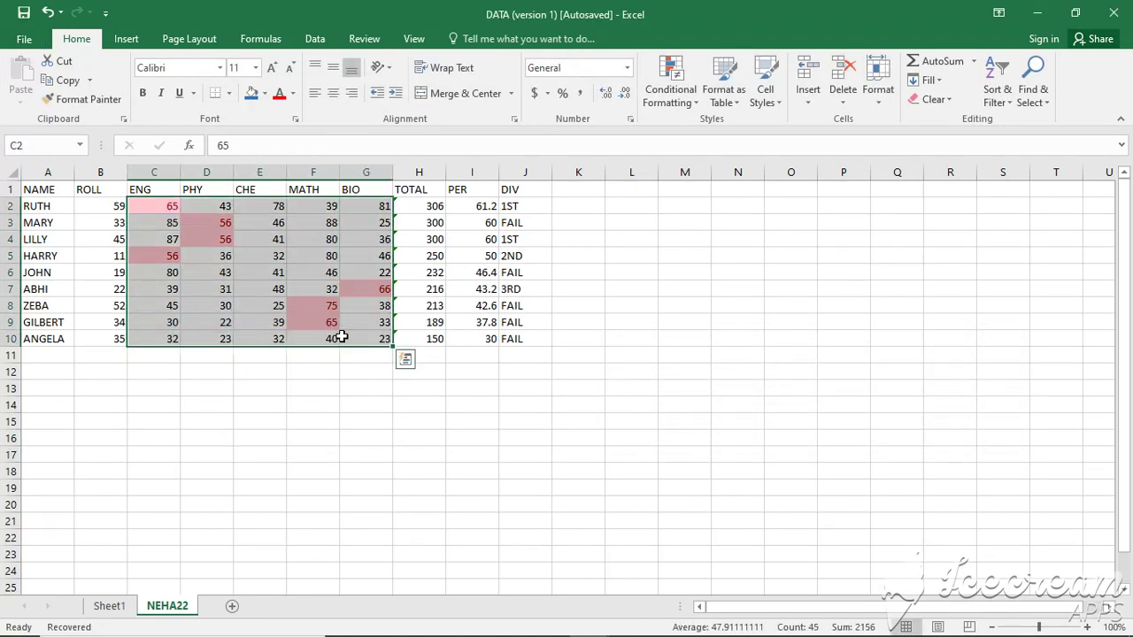